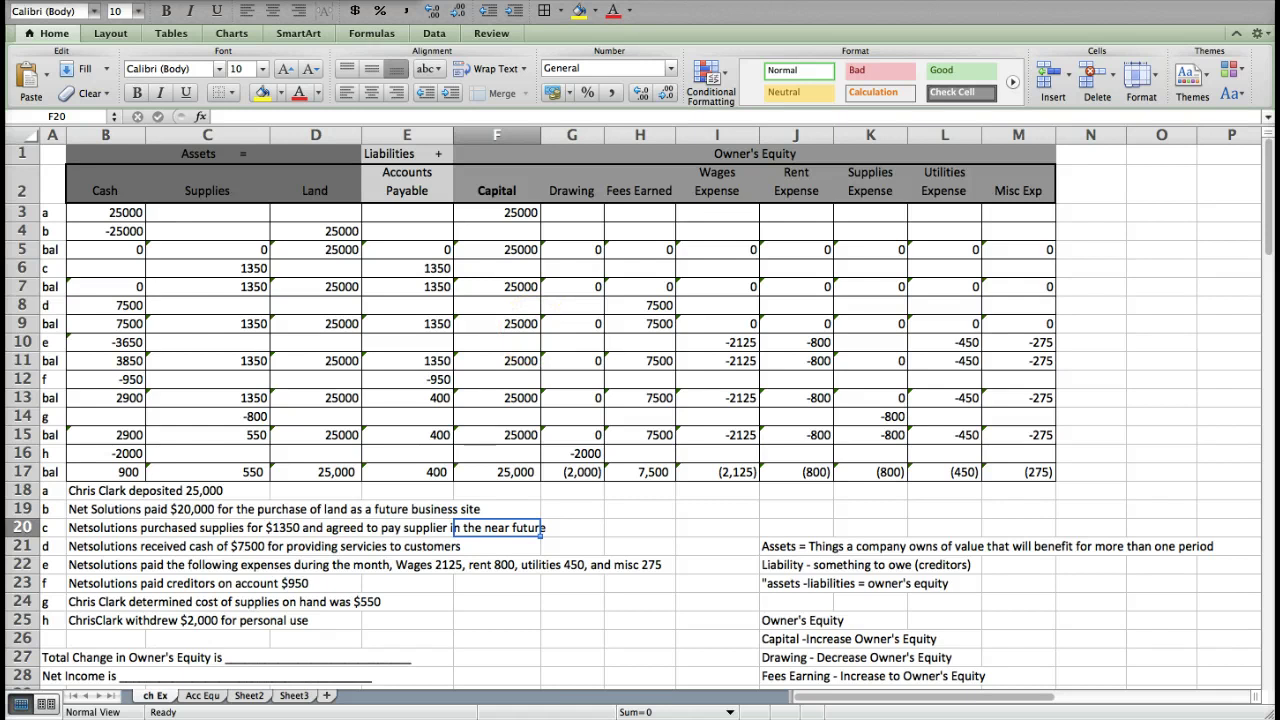
Step: Enter the note "Income Statement = Revenues Less Expenses = Net Income" in cell J32, below the owner's equity definitions
scroll(700, 372, "down", 5)
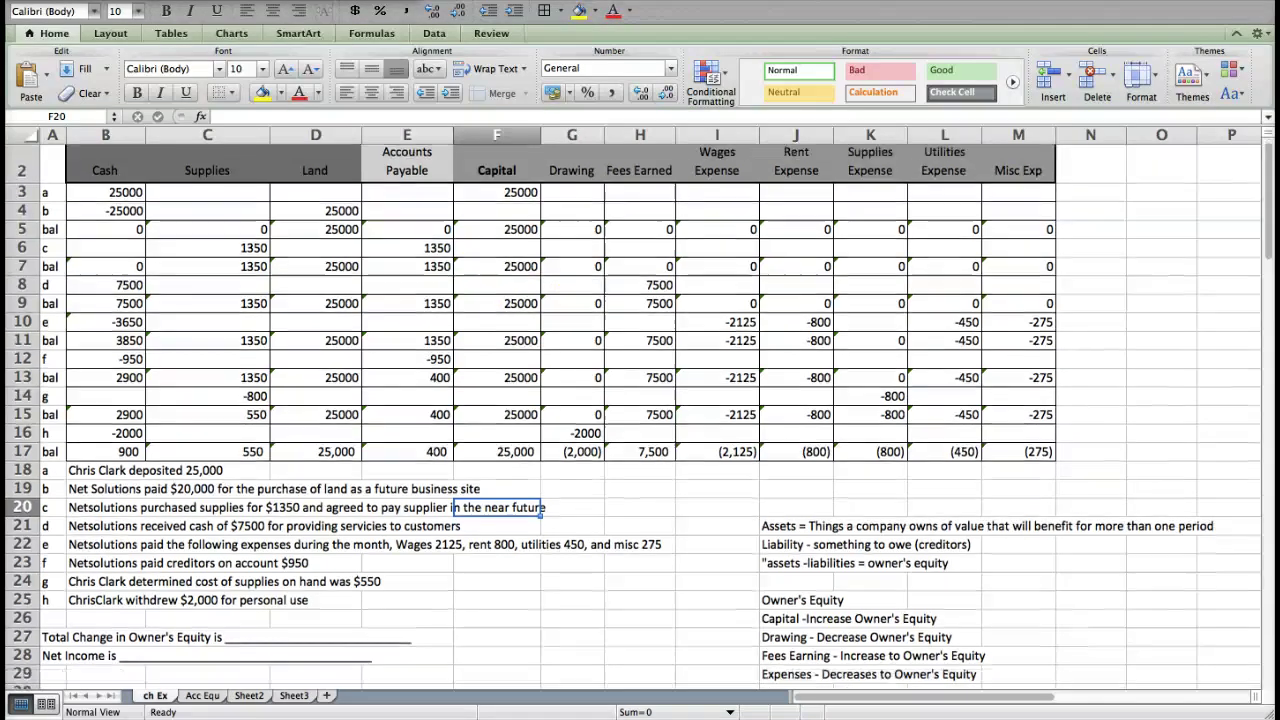
left_click(778, 556)
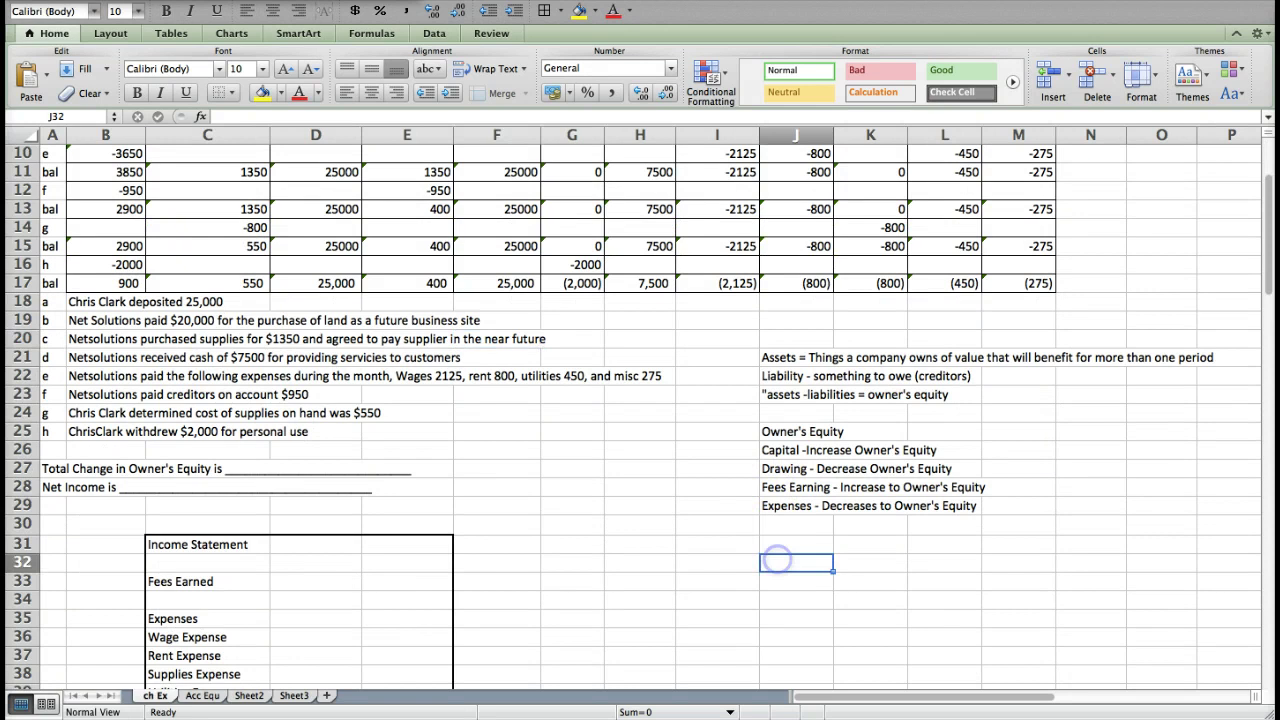
type("Income S")
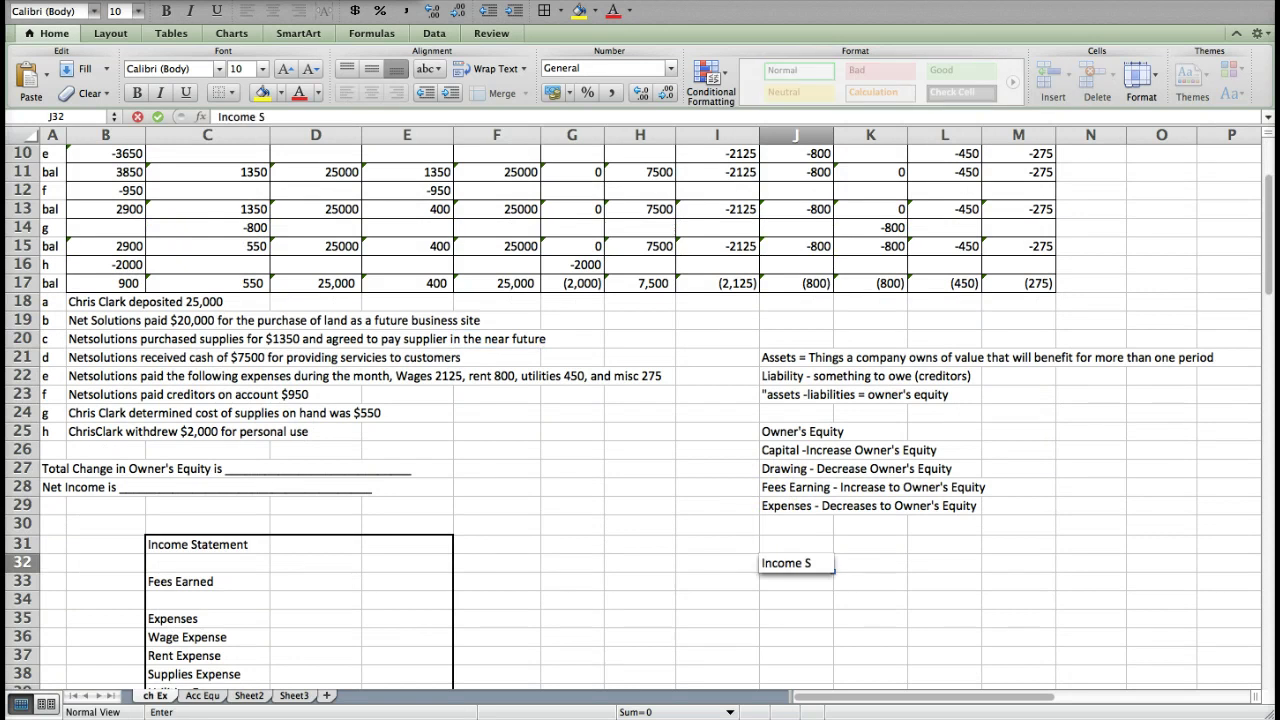
type("tatement")
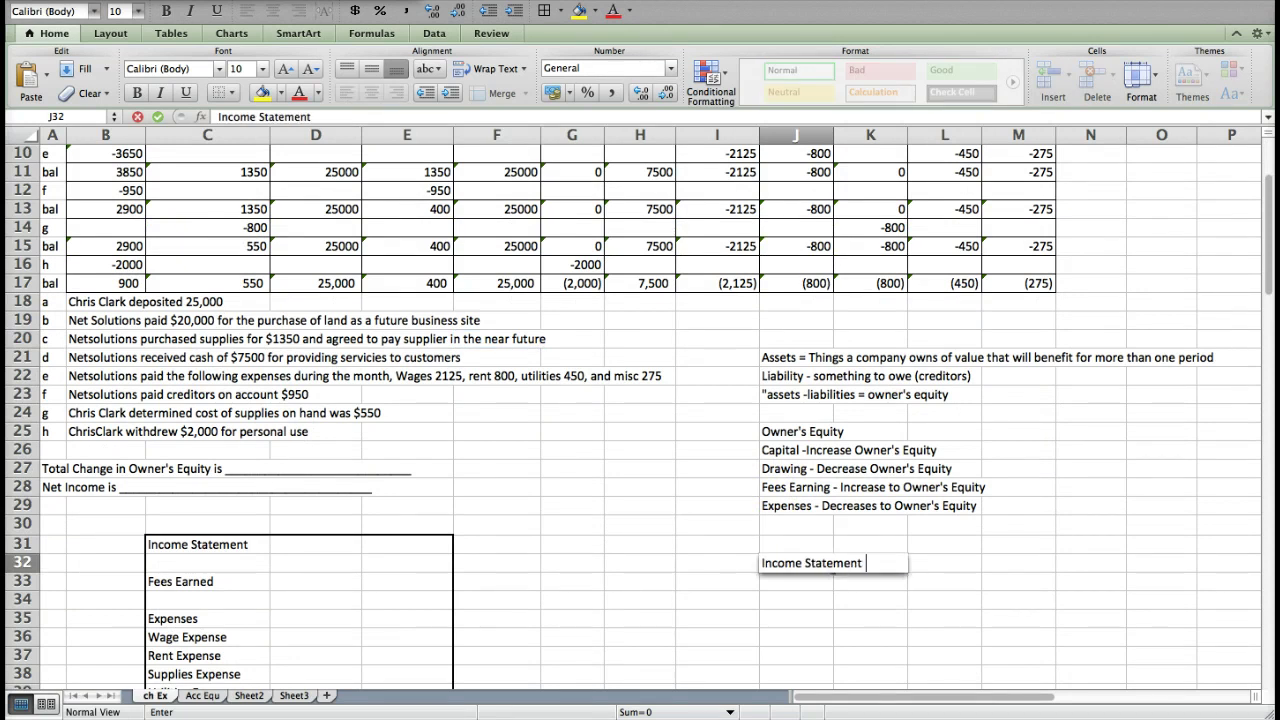
type(" = Revenues")
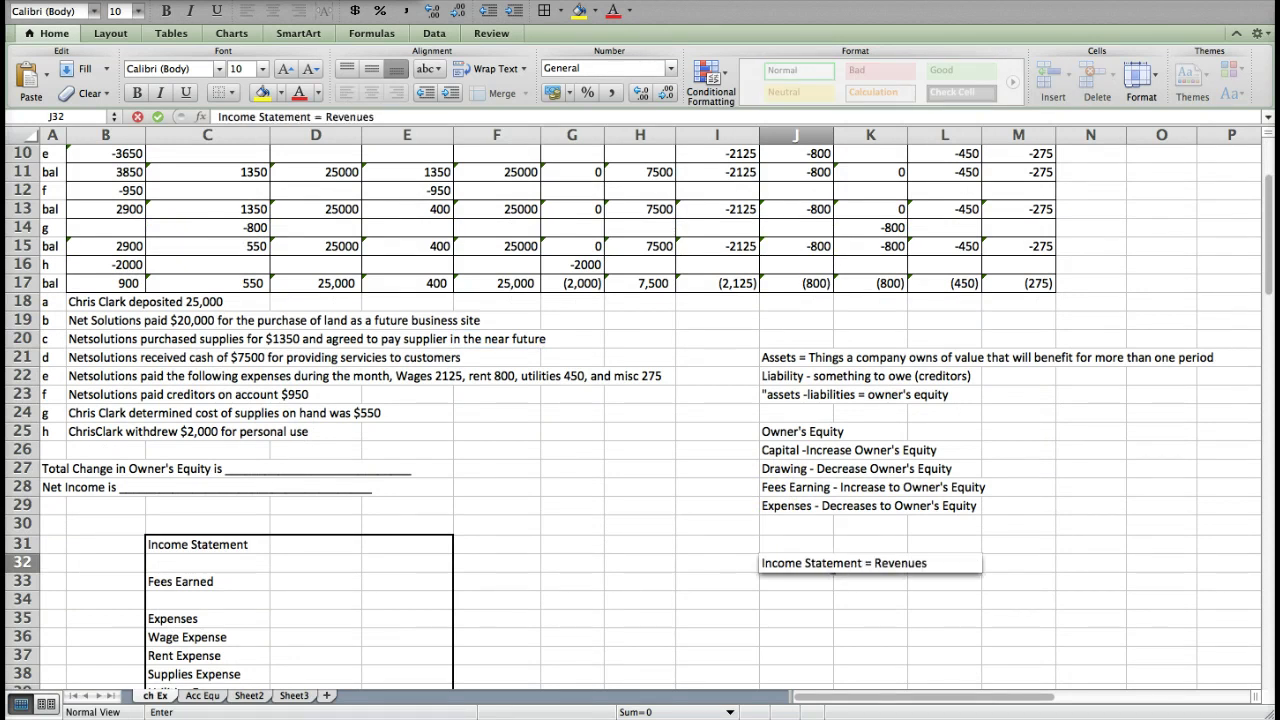
type(" Less Expe")
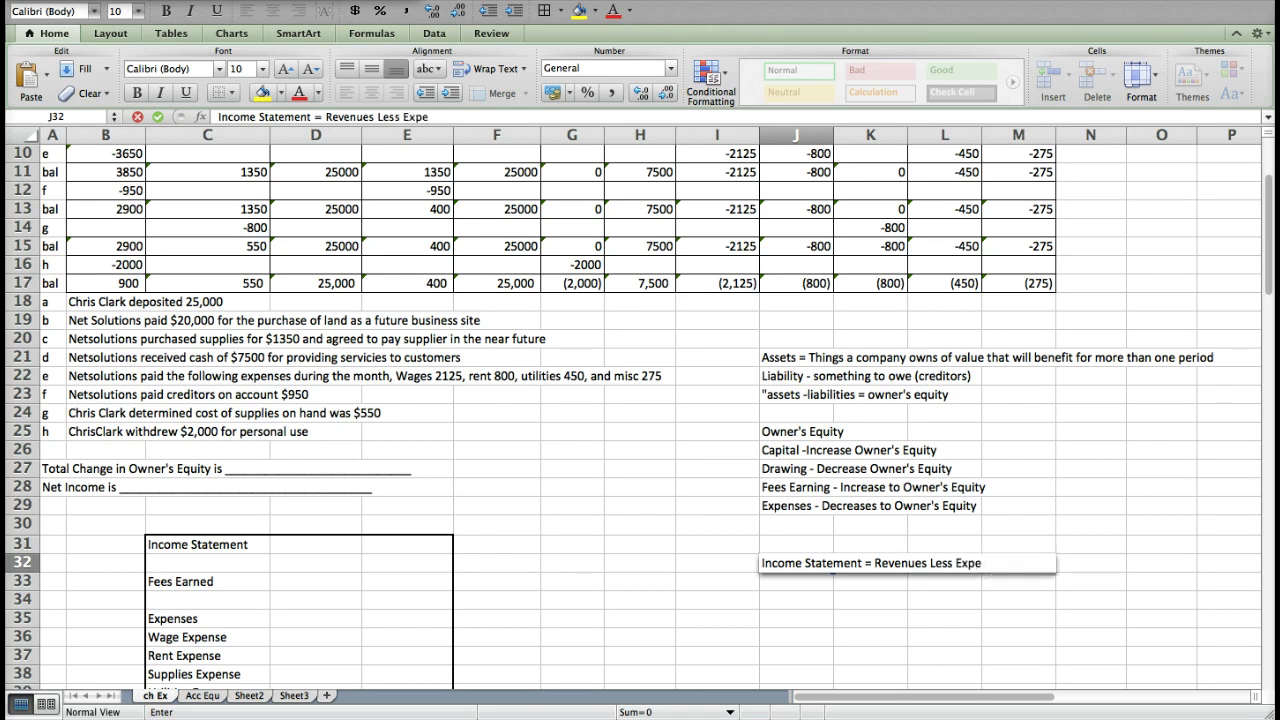
type("nses = Net Income")
key("Return")
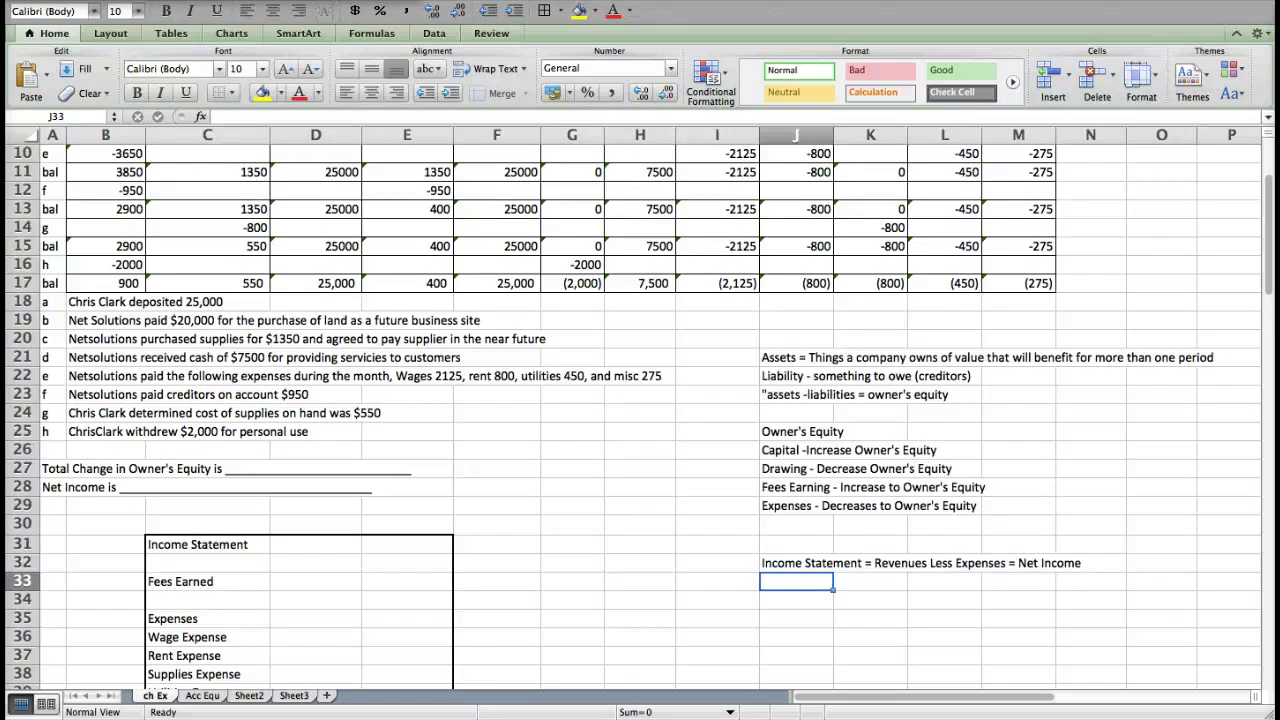
Step: Enter the note "Statement of Owner's Equity - Beginning OE Add Net Income Less Withdrawals = Ending OE" in cell J33
type("Statem")
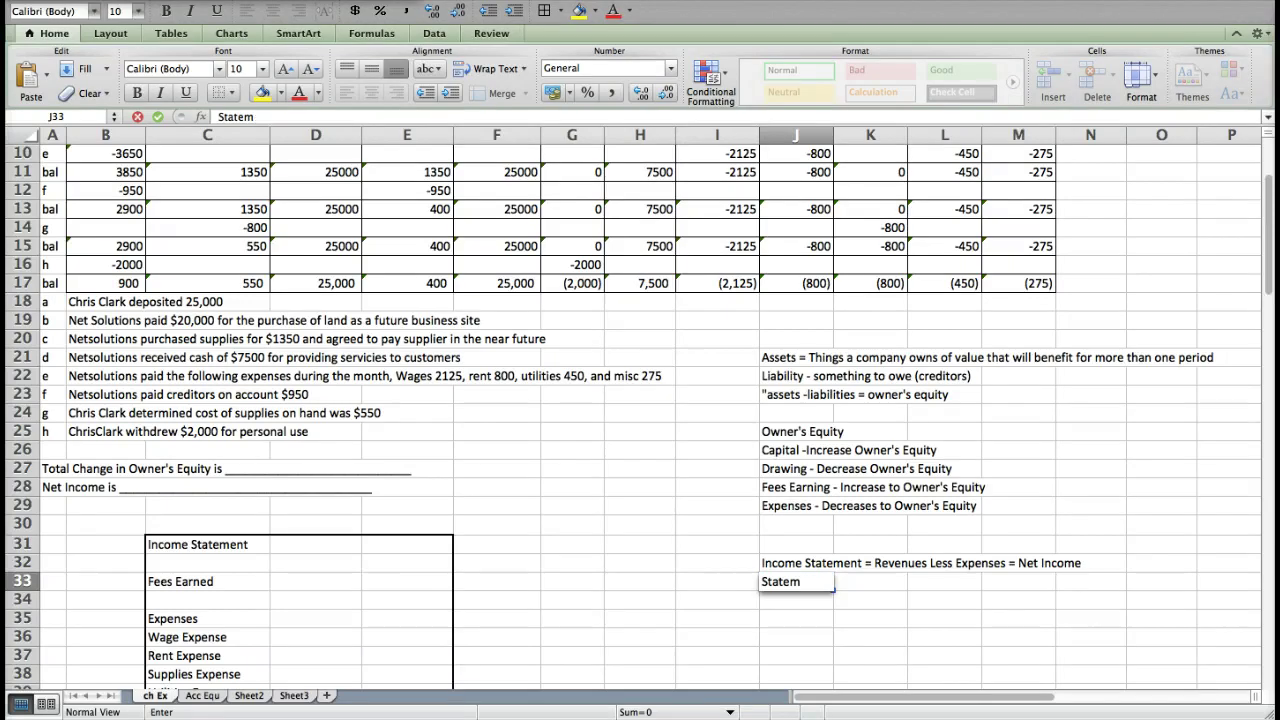
type("ent of Owner's Equity –")
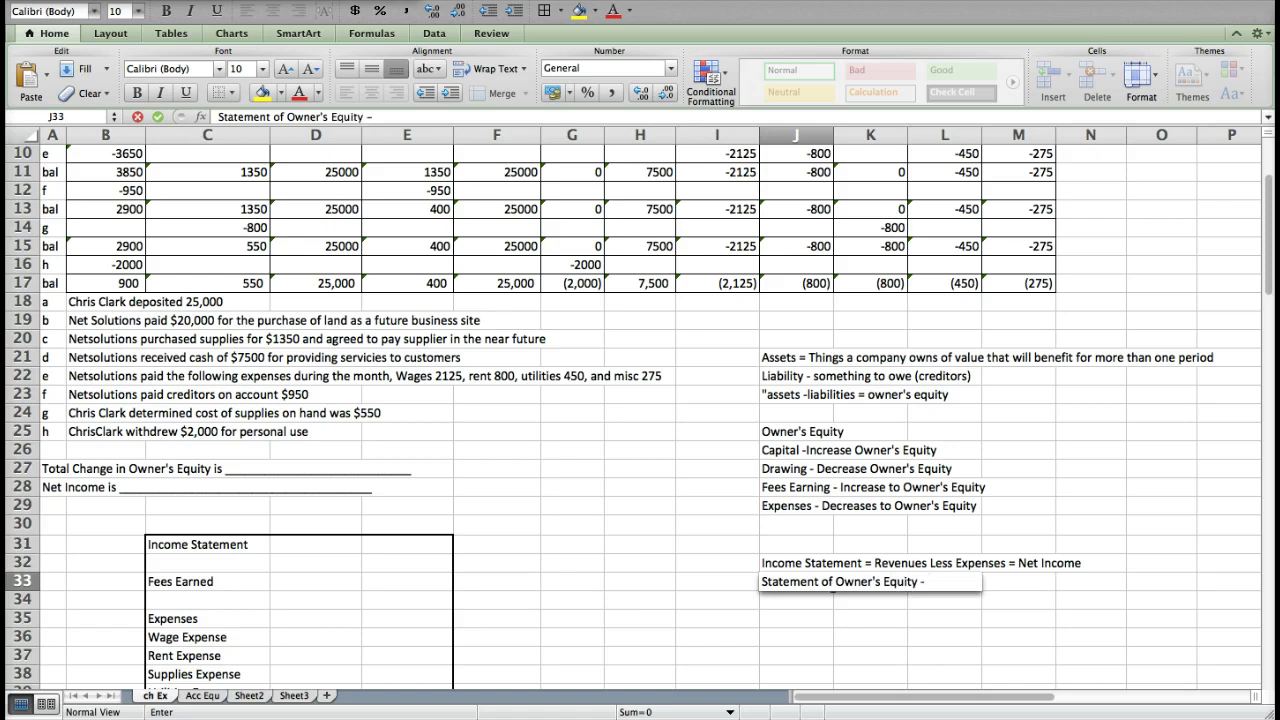
type(" - Beginning OE")
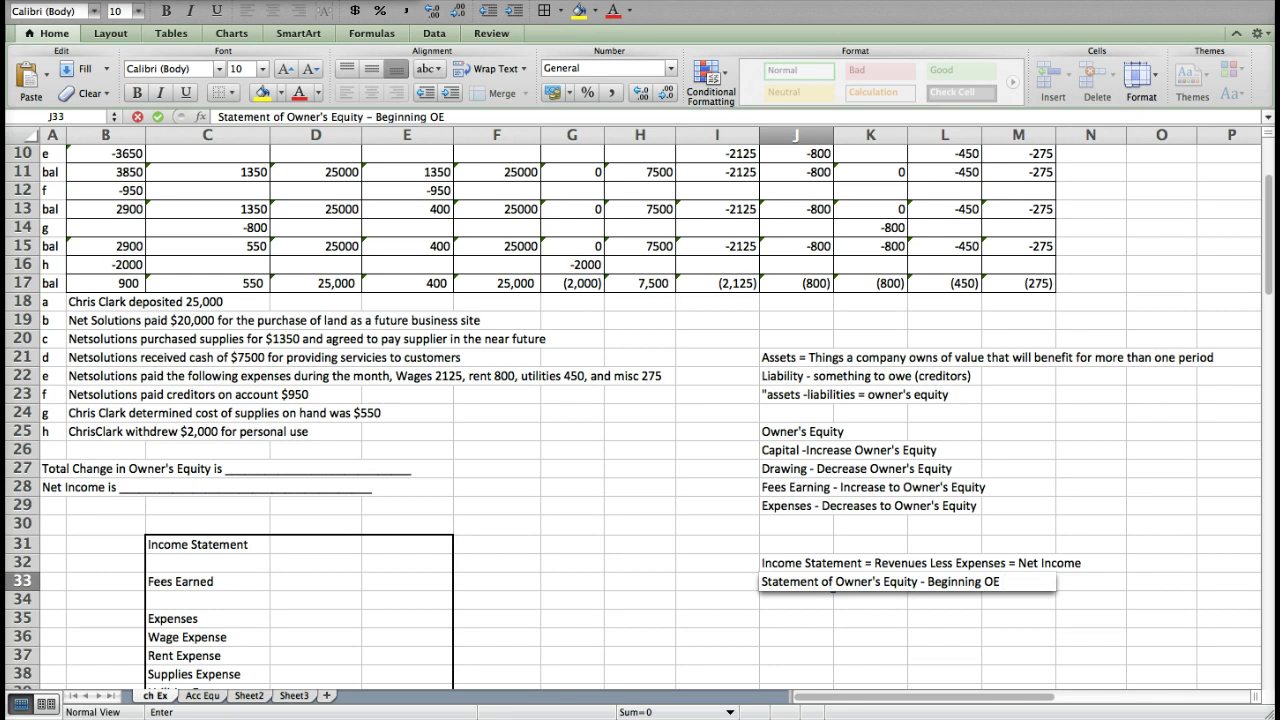
type(" Add Net Income")
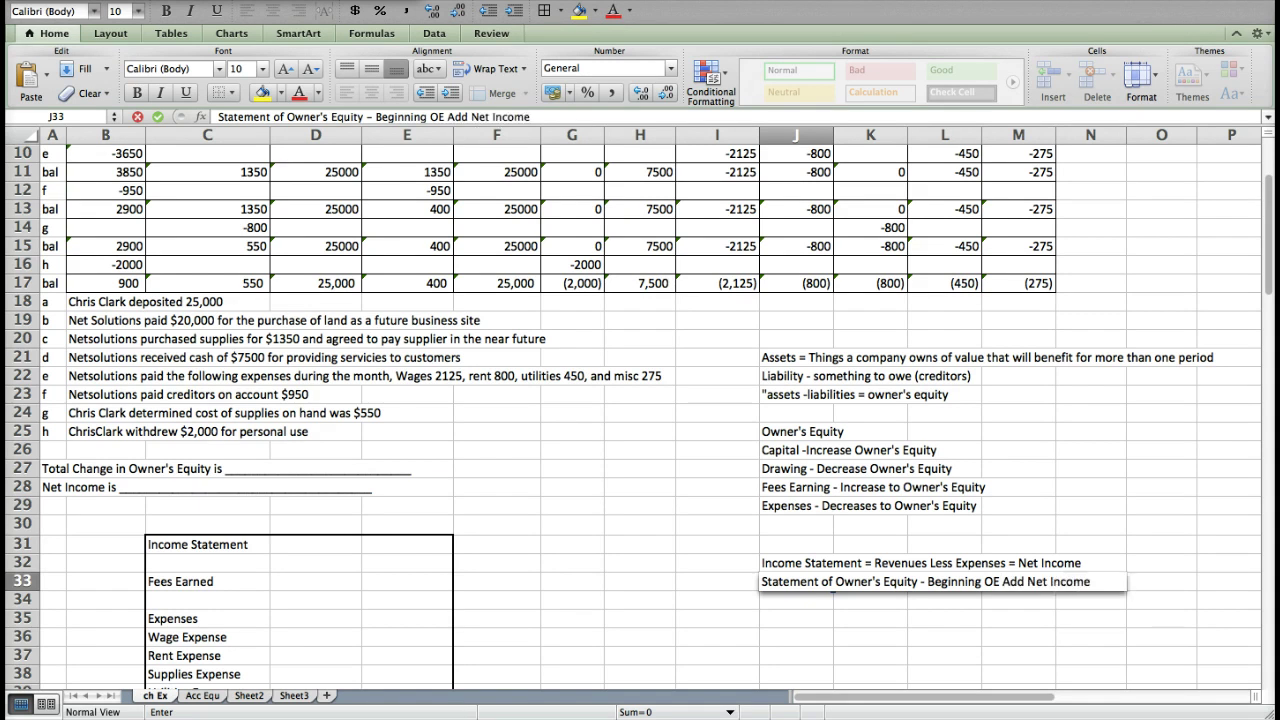
type(" Less Withdrawals")
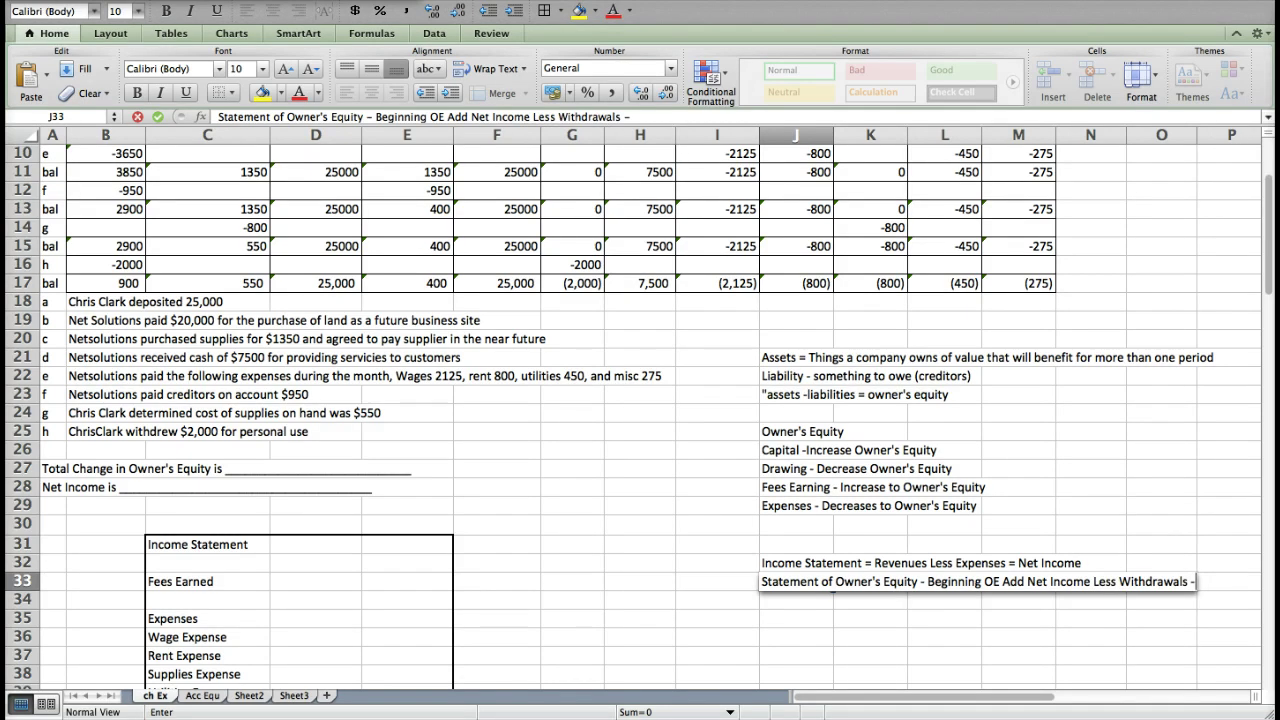
type(" = Ending OE")
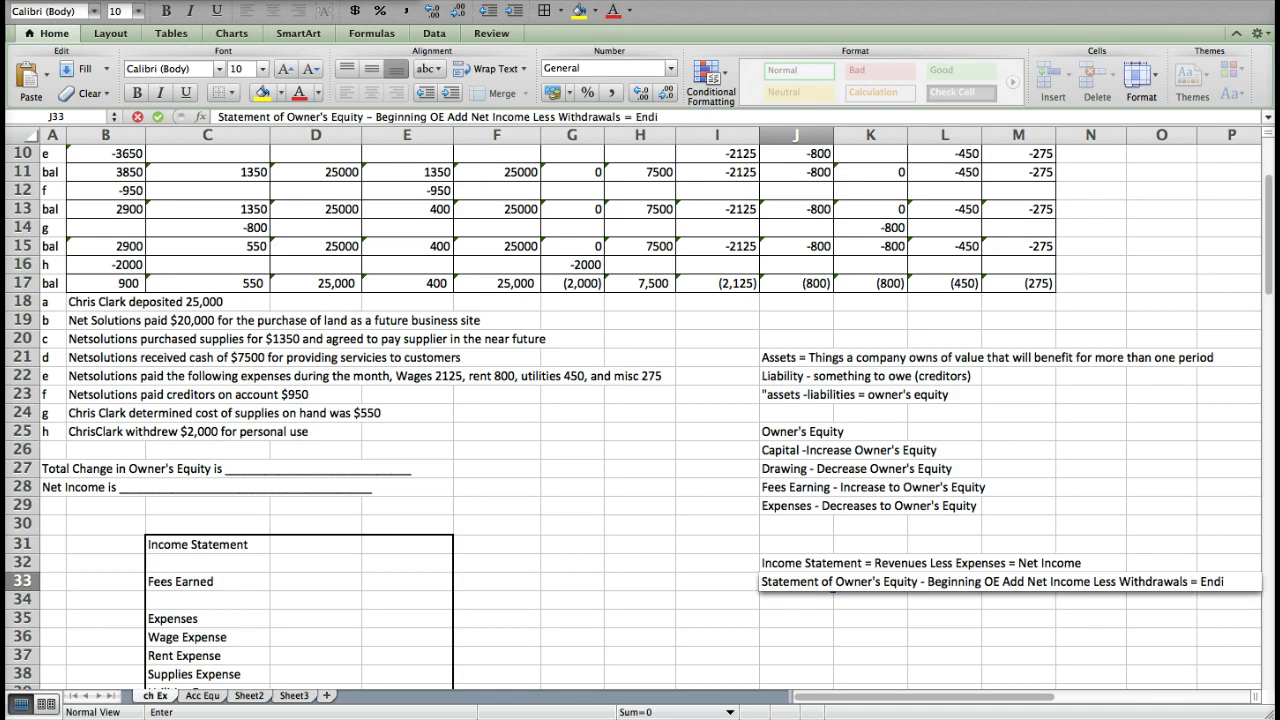
key("Return")
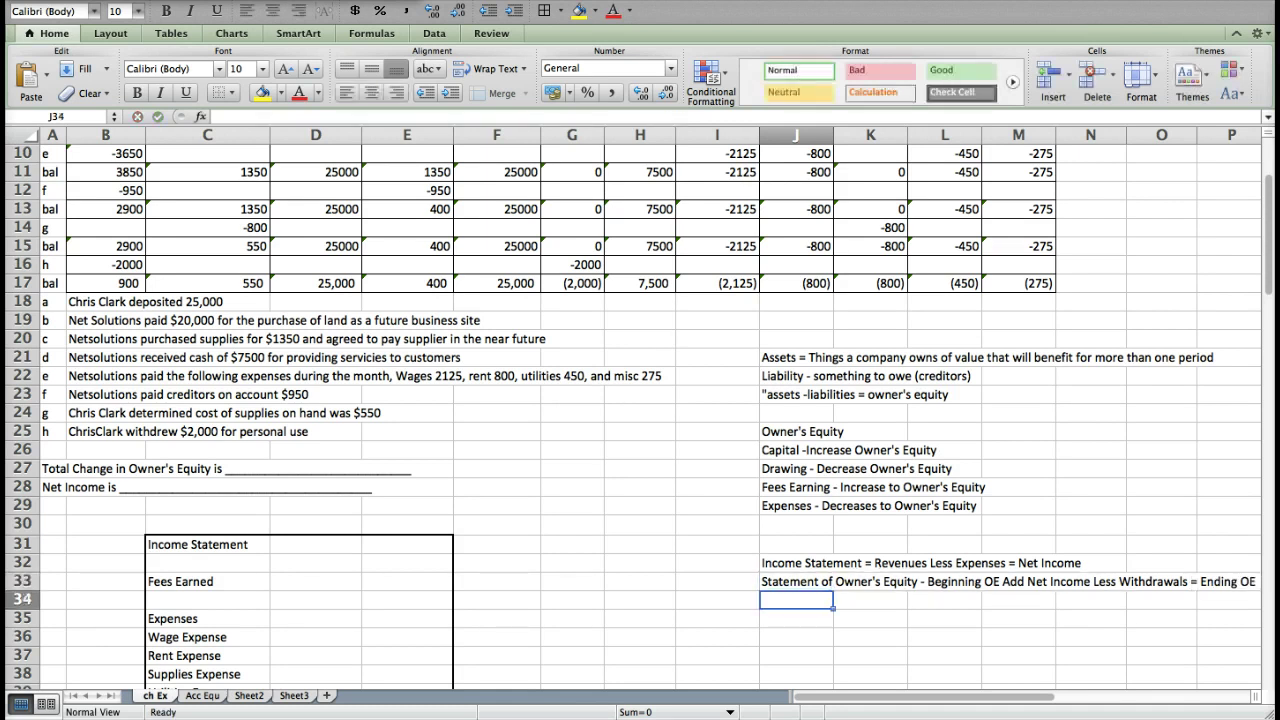
Step: Enter the note "Balance Sheet = Accounting Equation: Assets = Liabilities plus Owner's Equity" in cell J34
type("Bal")
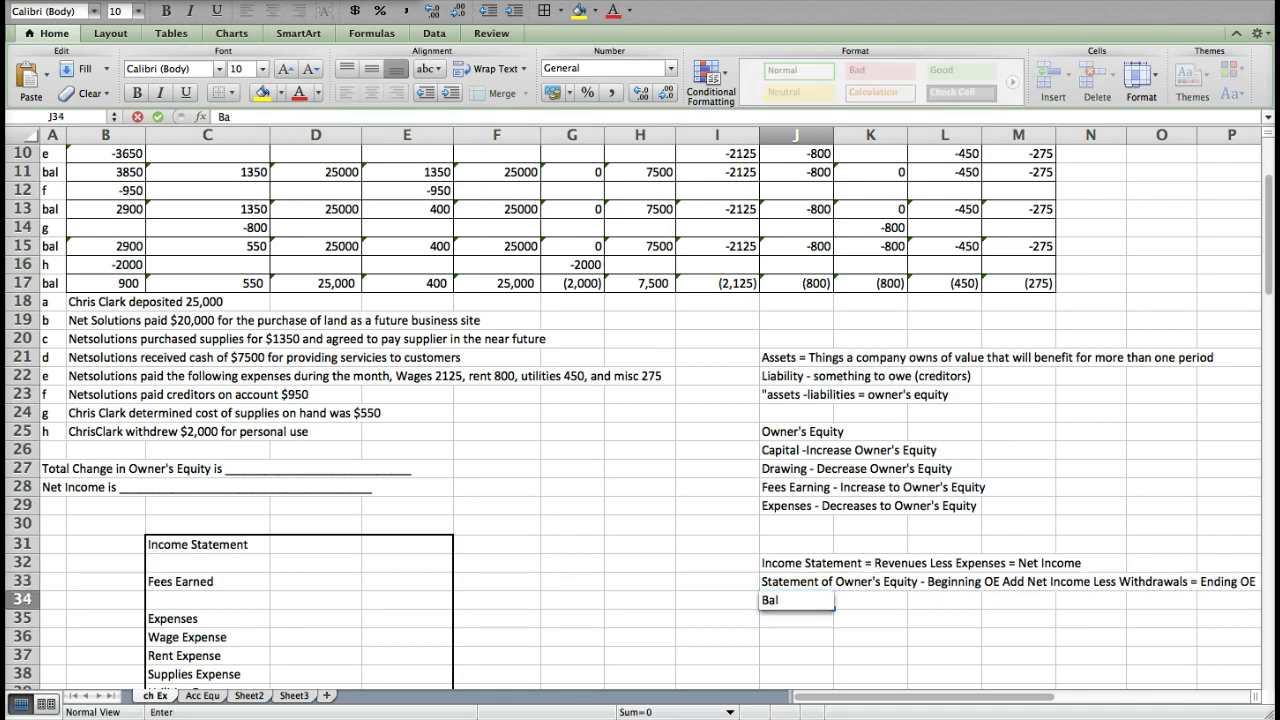
type("ance Sheet =")
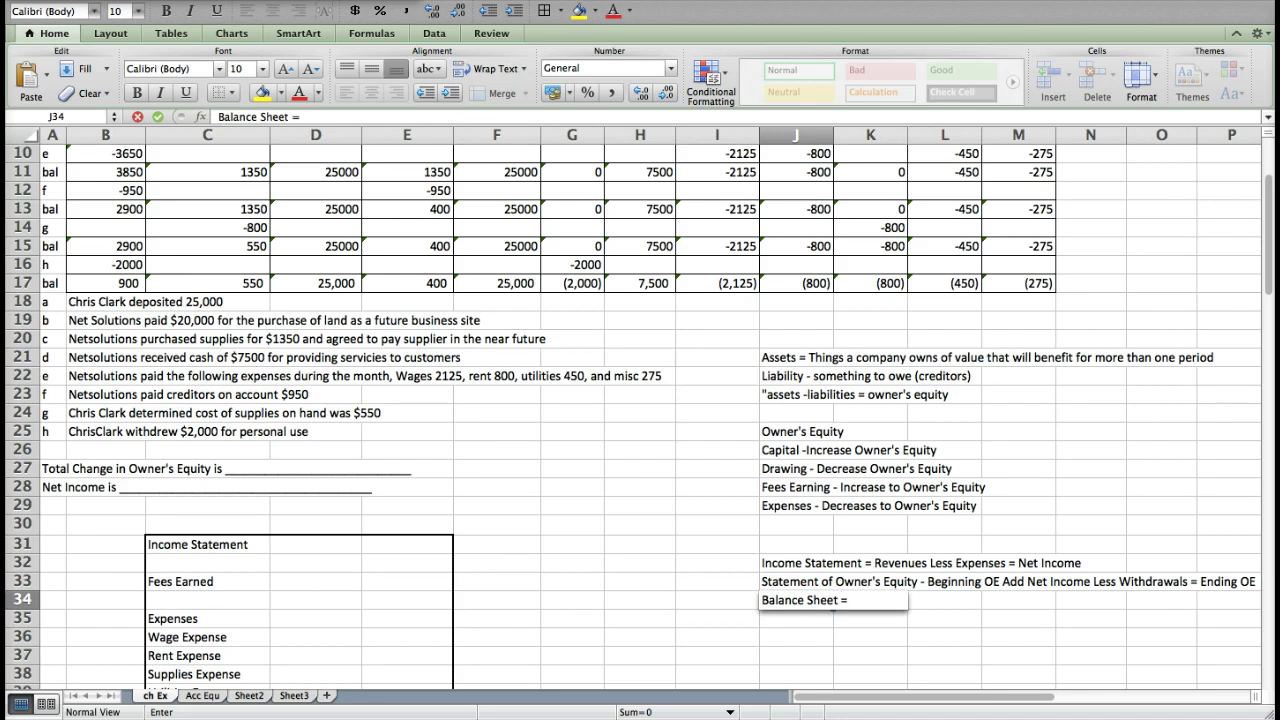
type(" Accounting Equation")
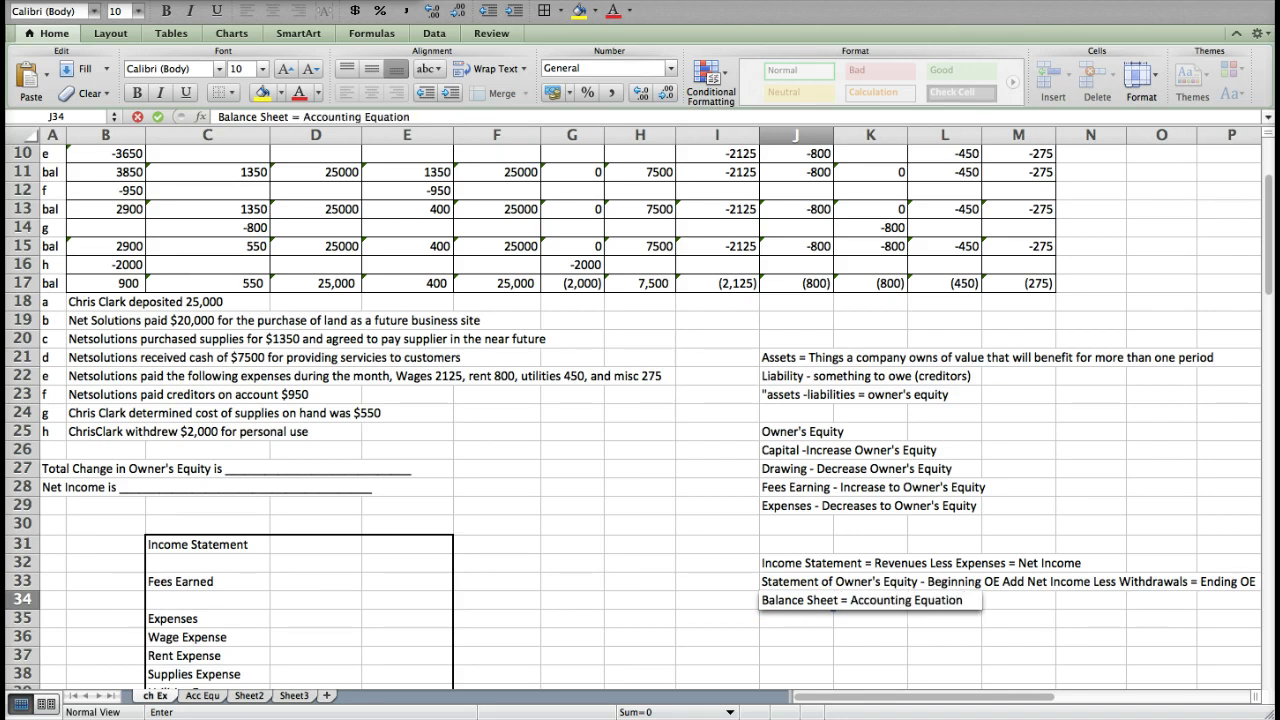
type(":  Assets = Liabilities")
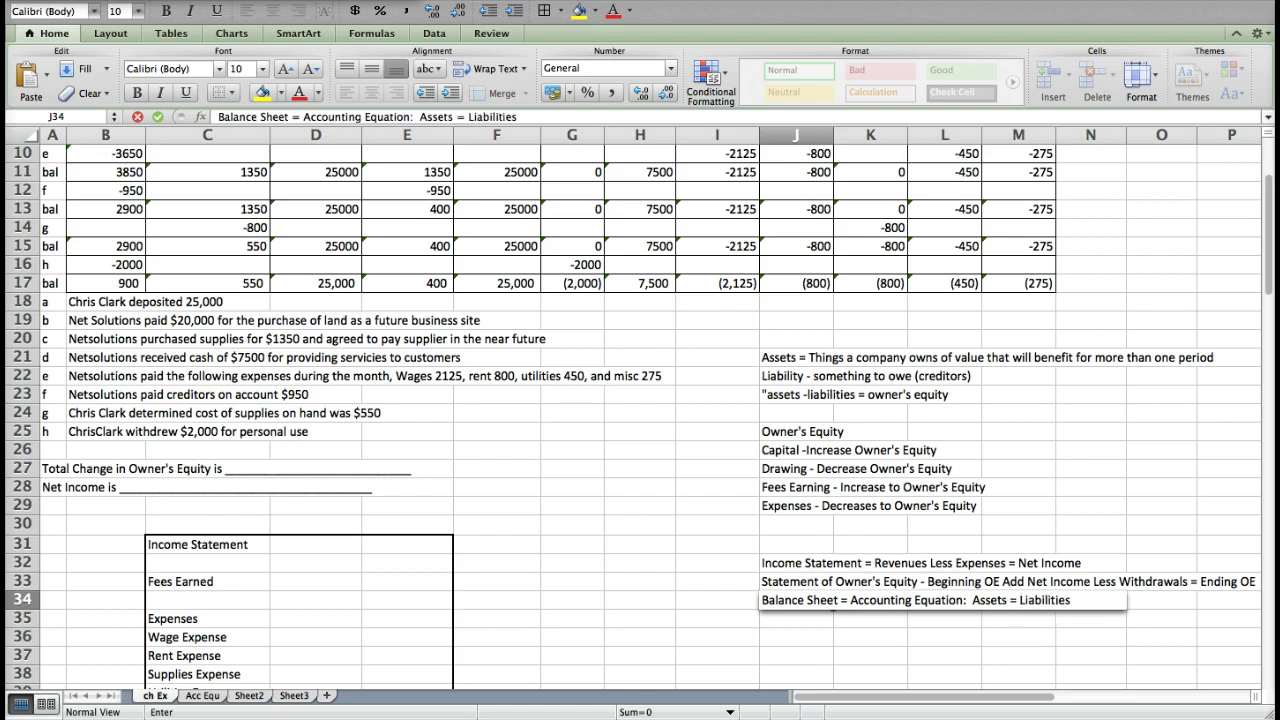
type(" plus Owner's Equity")
key("Return")
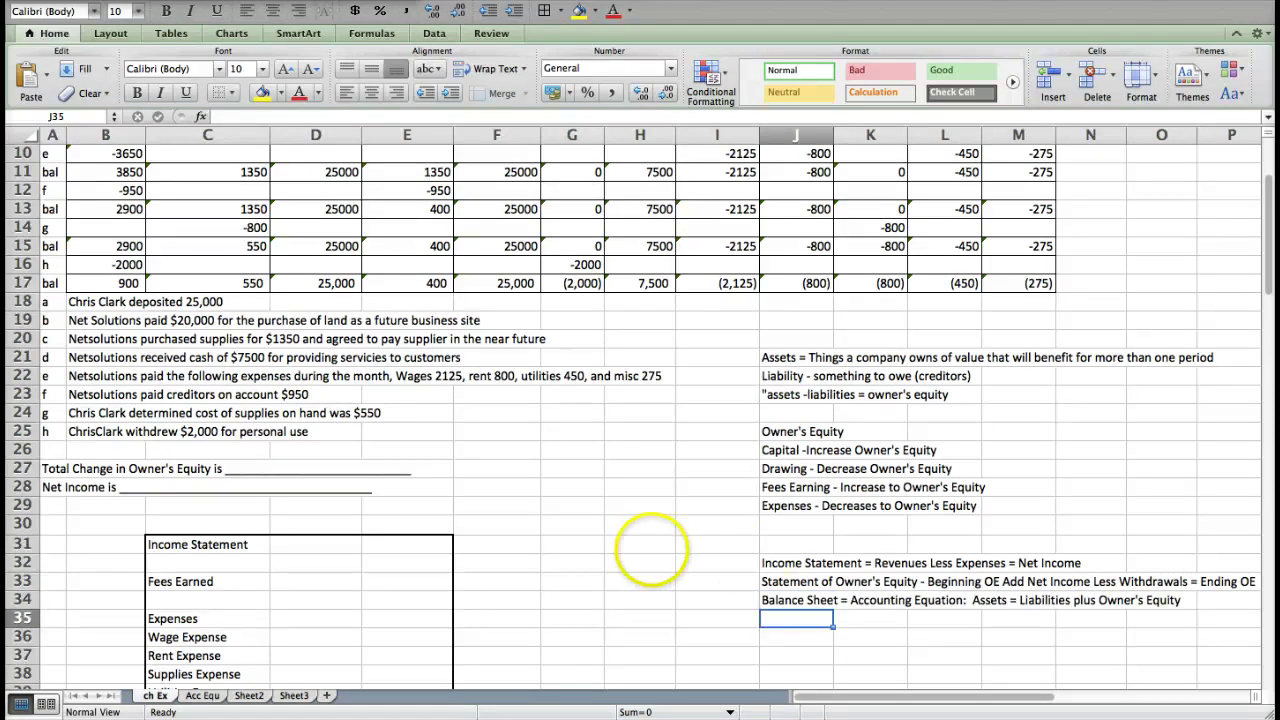
Step: Hide rows 18 through 26, which hold the transaction descriptions between the accounting table and the income statement
left_click(288, 583)
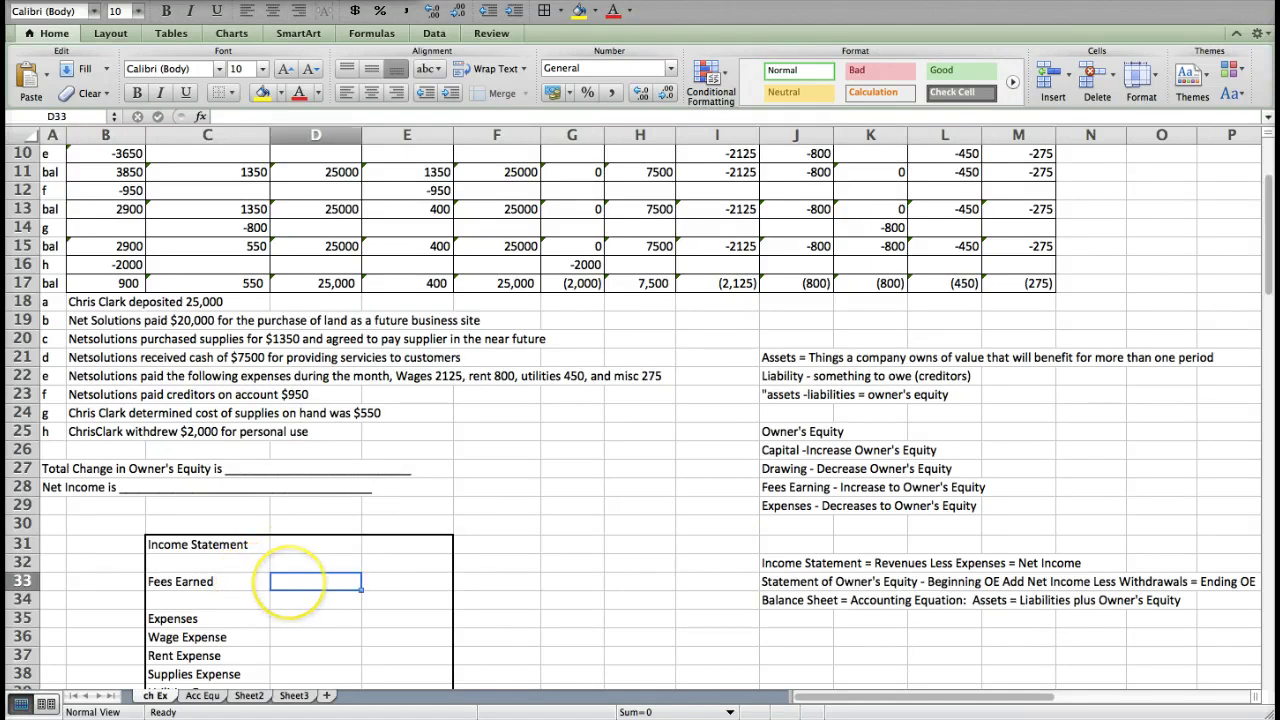
scroll(300, 583, "up", 2)
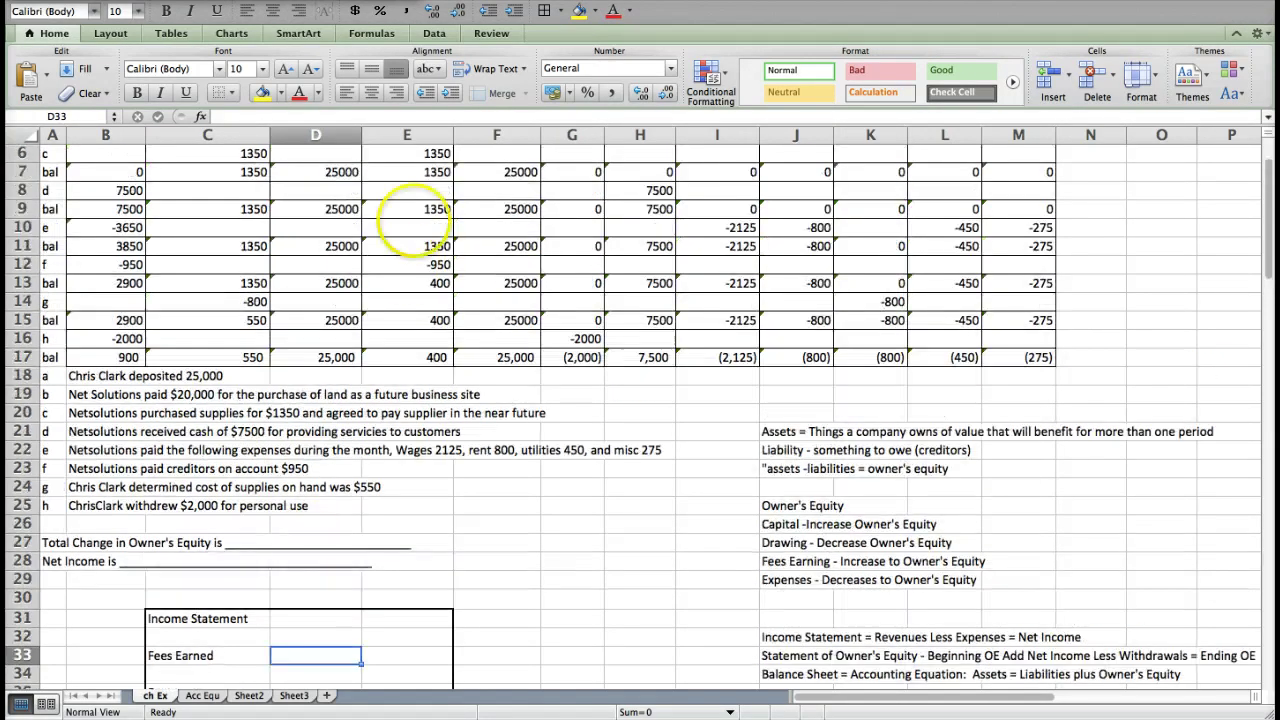
left_click(565, 10)
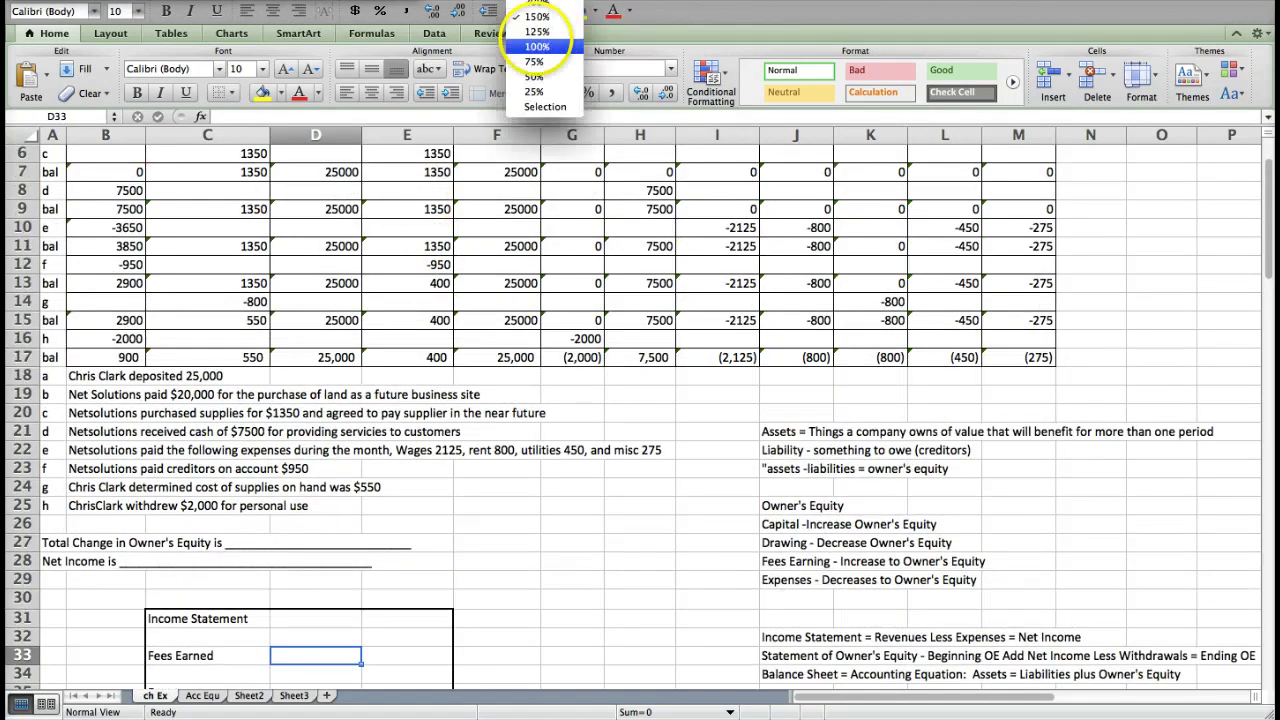
left_click(565, 27)
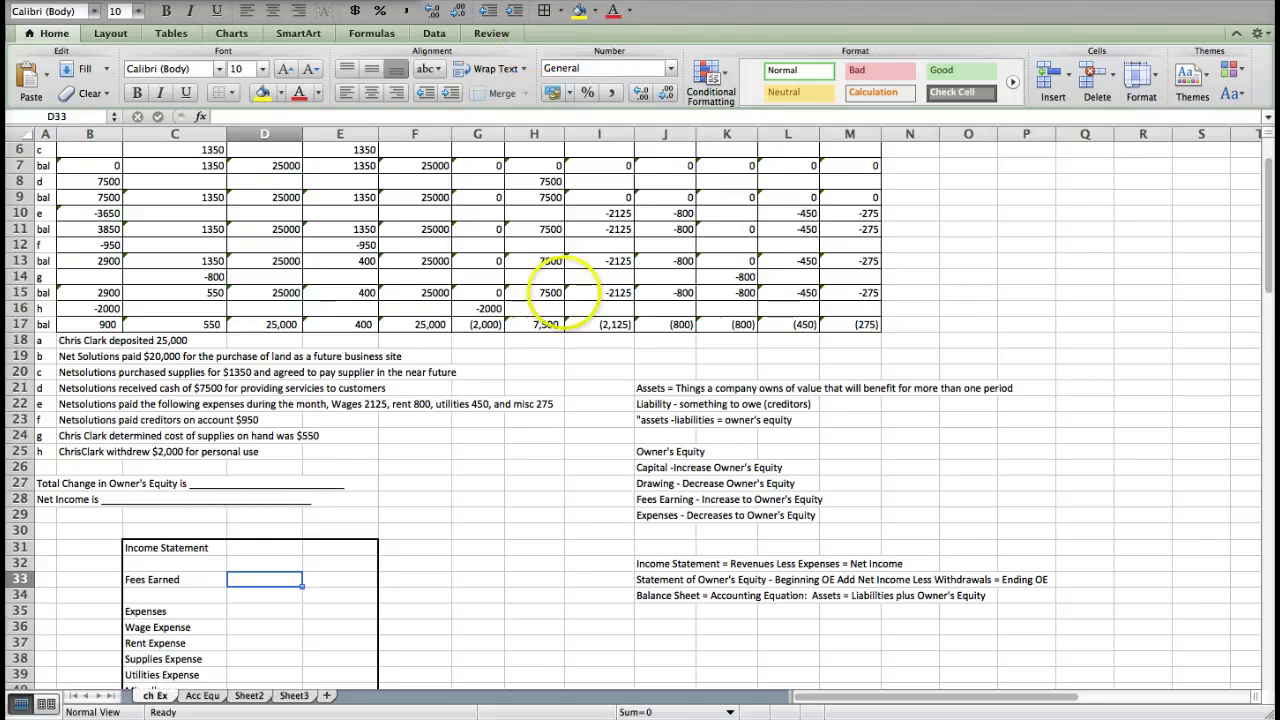
scroll(557, 286, "up", 1)
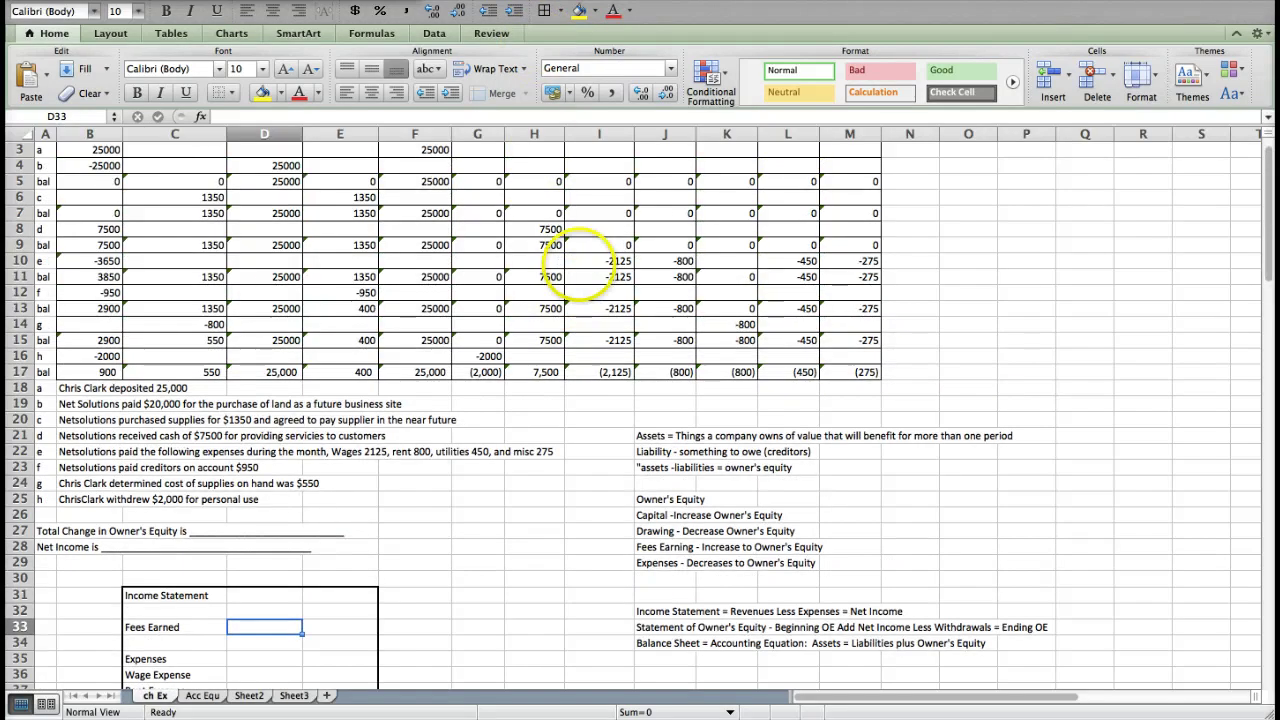
scroll(586, 271, "up", 1)
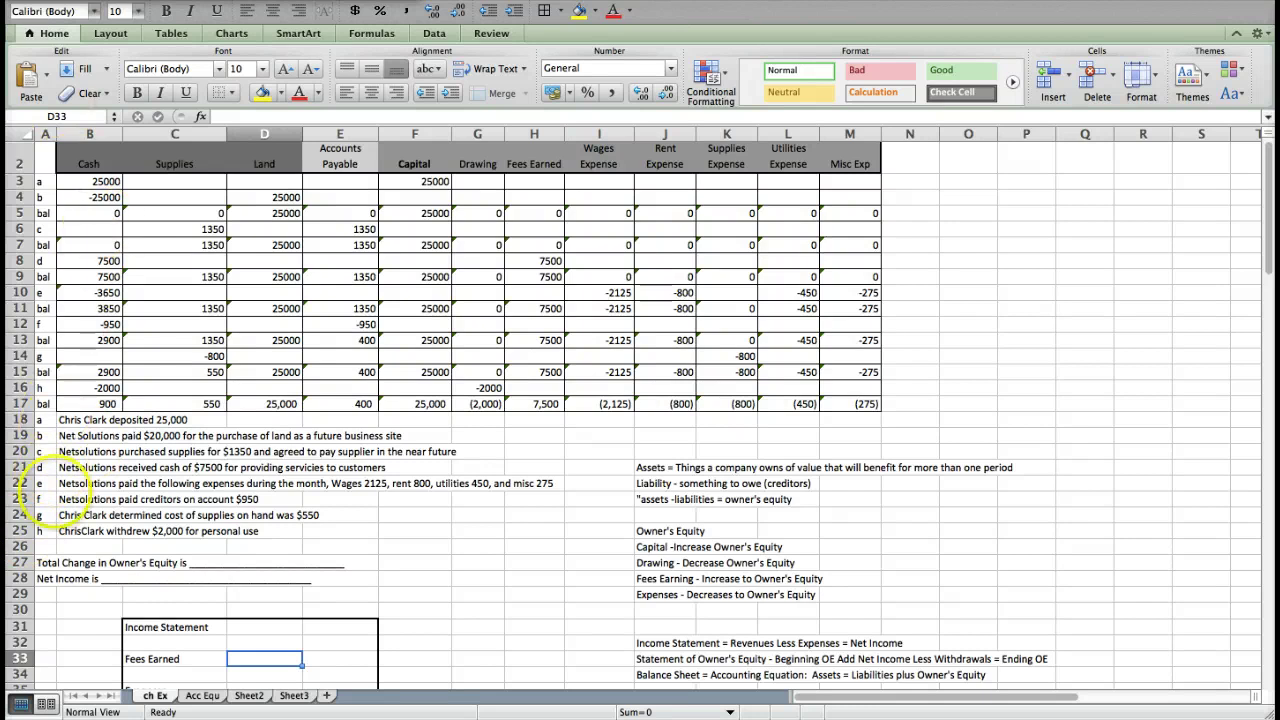
left_click_drag(20, 546, 20, 418)
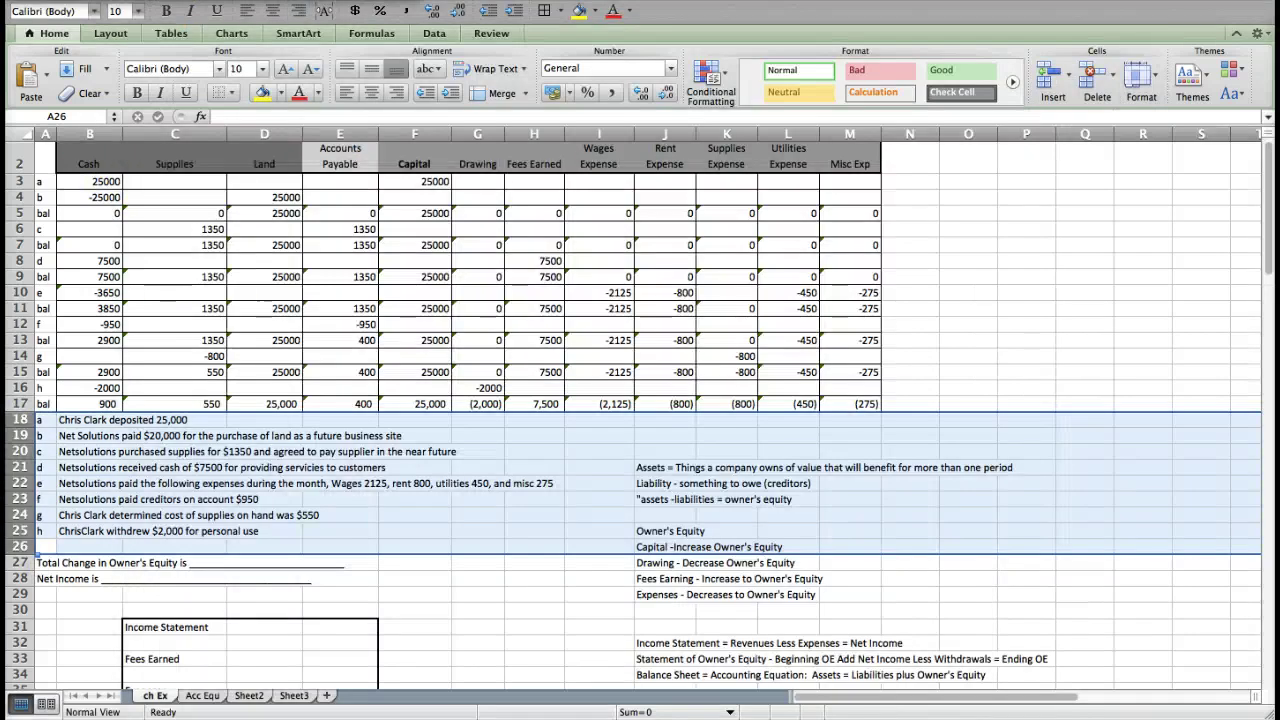
left_click(290, 0)
mouse_move(320, 10)
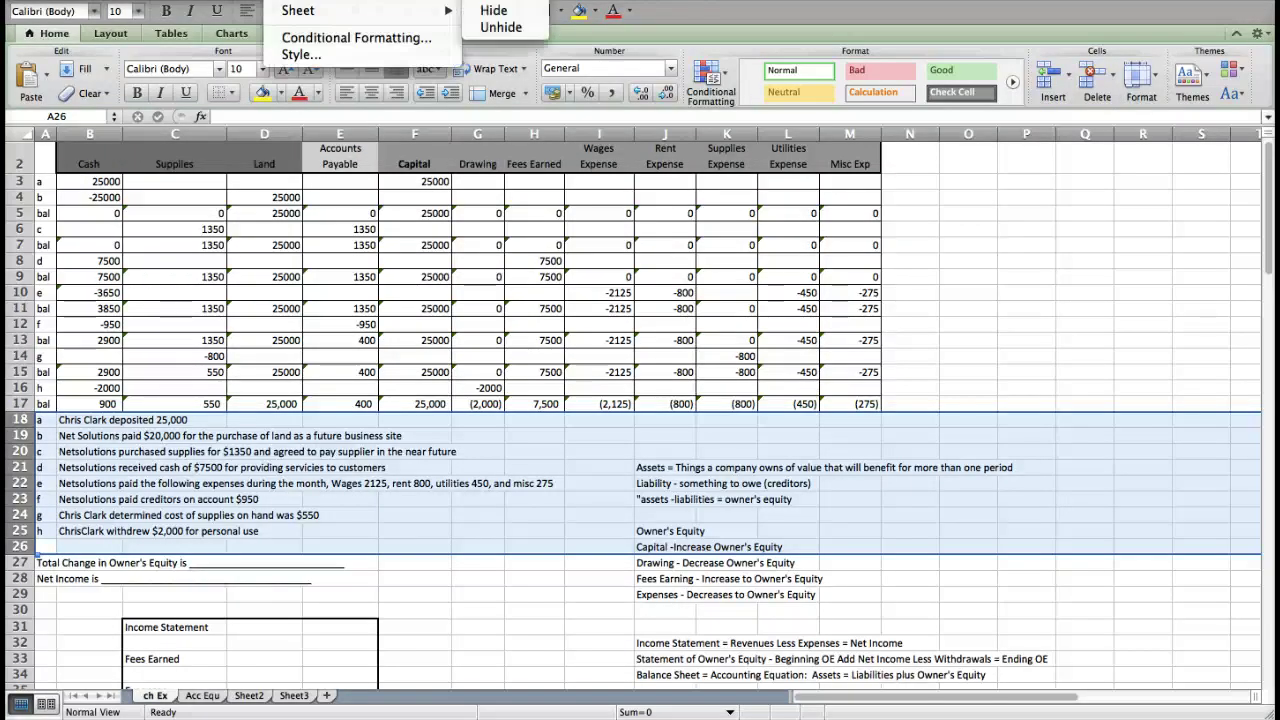
left_click(493, 10)
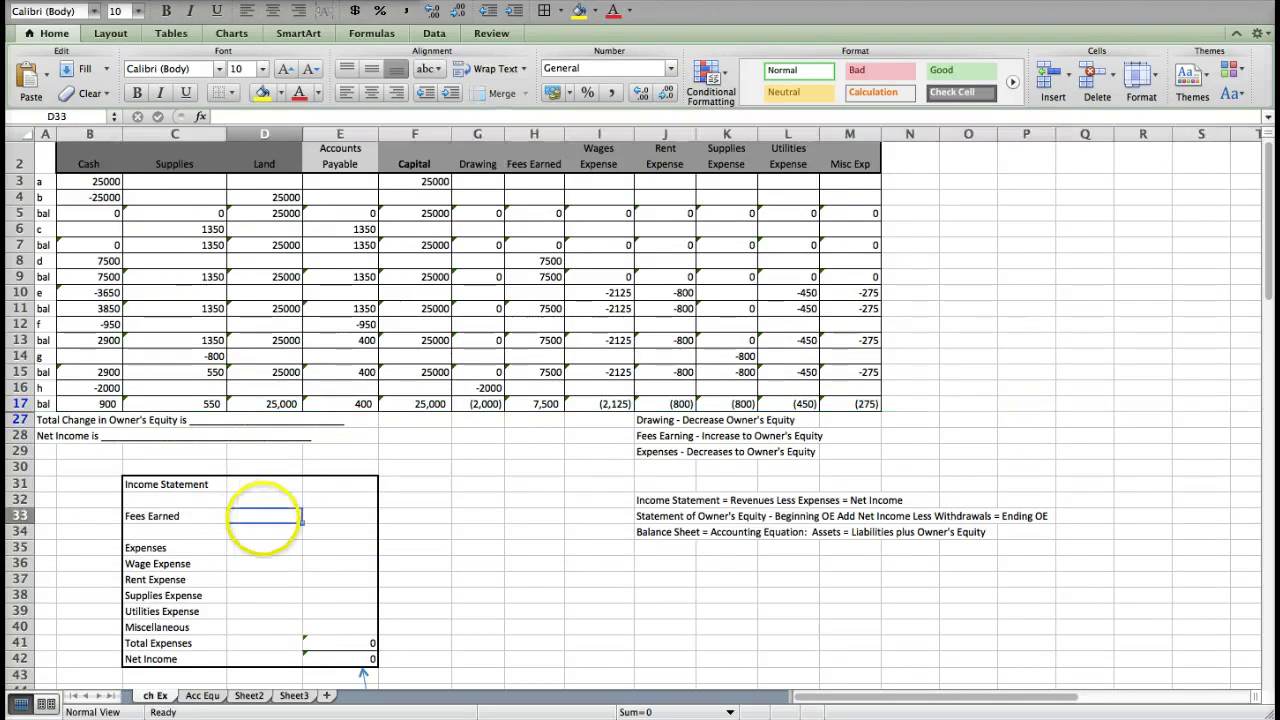
Step: Enter 7500 as the Fees Earned amount in cell E33 of the income statement
left_click(335, 516)
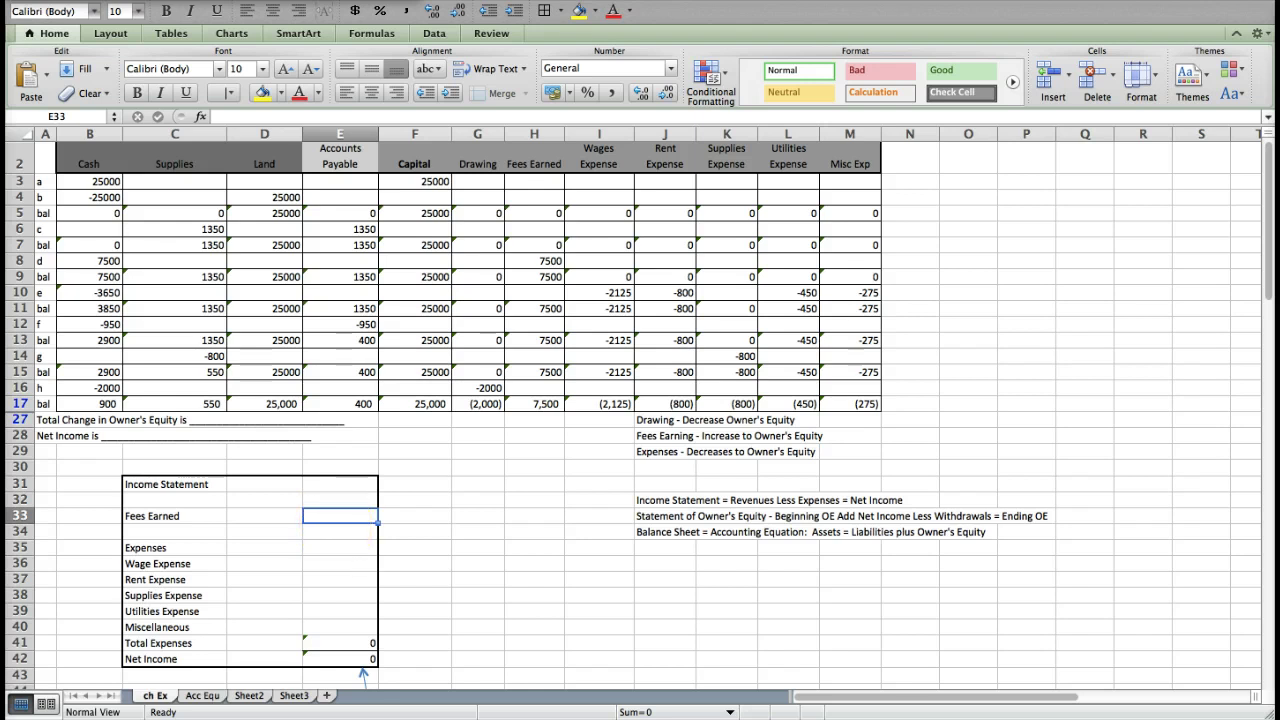
type("7500")
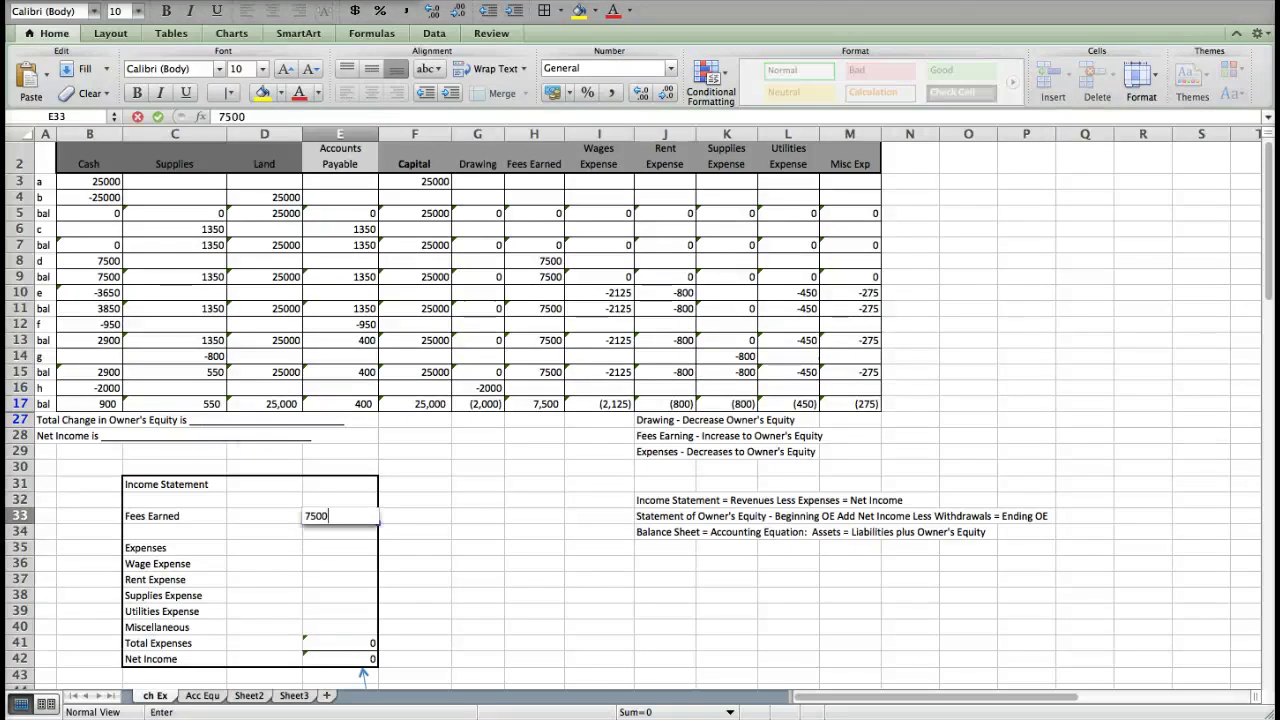
key("Return")
key("Return")
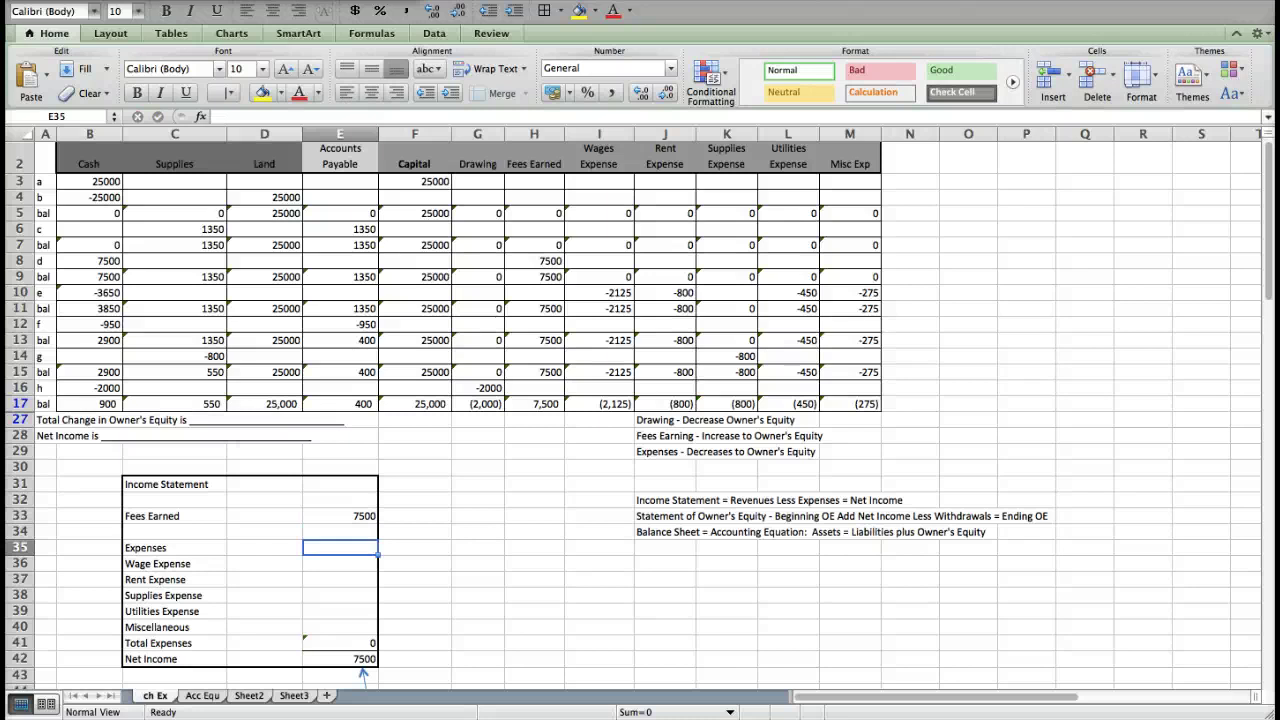
Step: Enter 2125 as the Wage Expense amount in cell D36 of the income statement
key("Return")
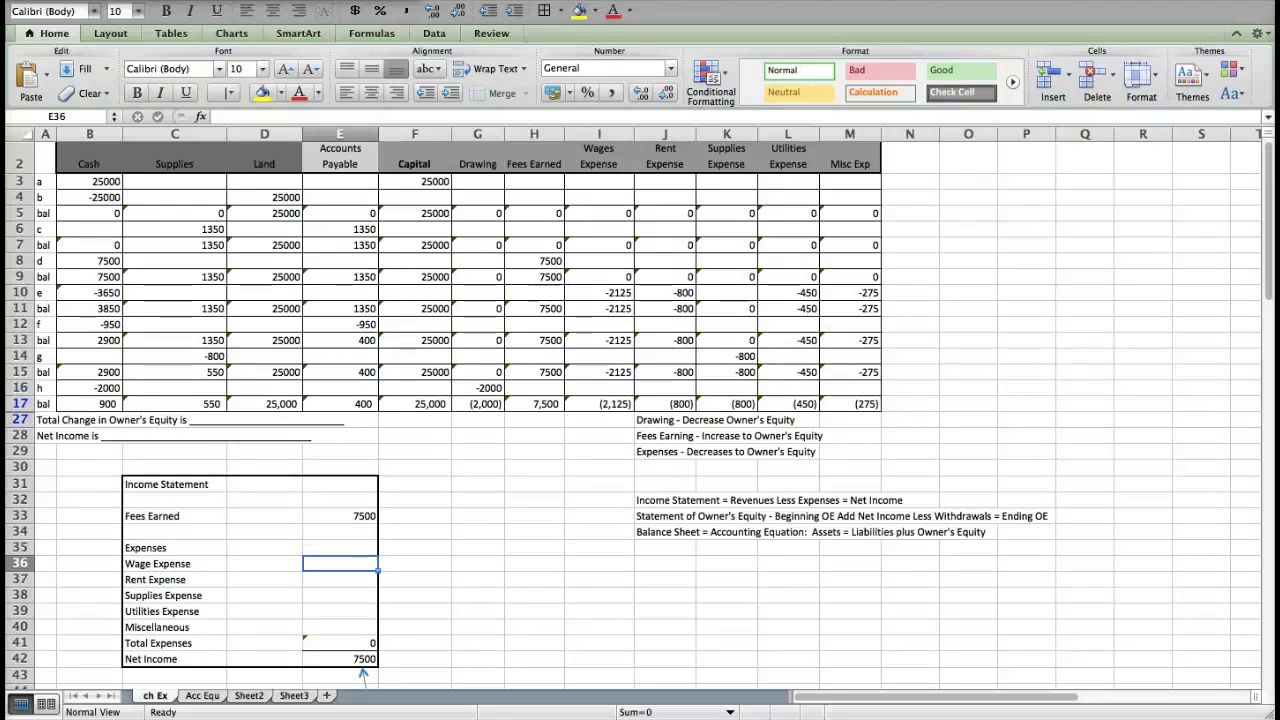
key("Left")
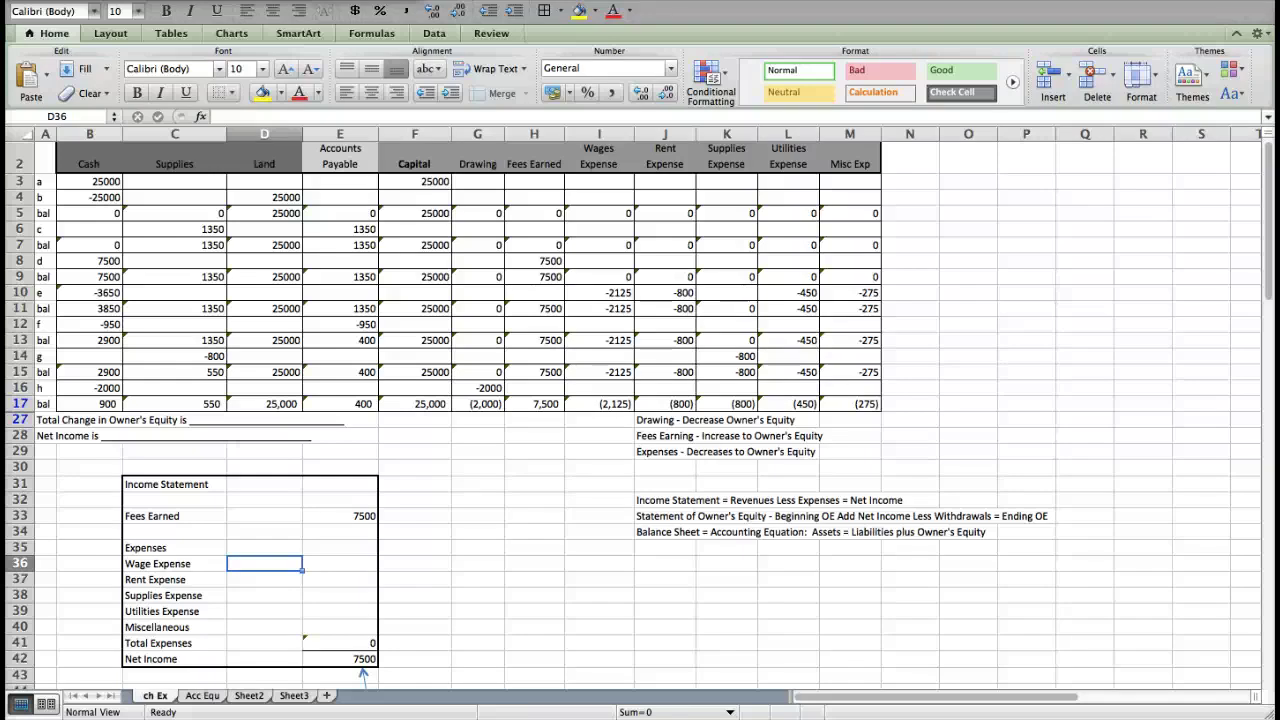
type("2125")
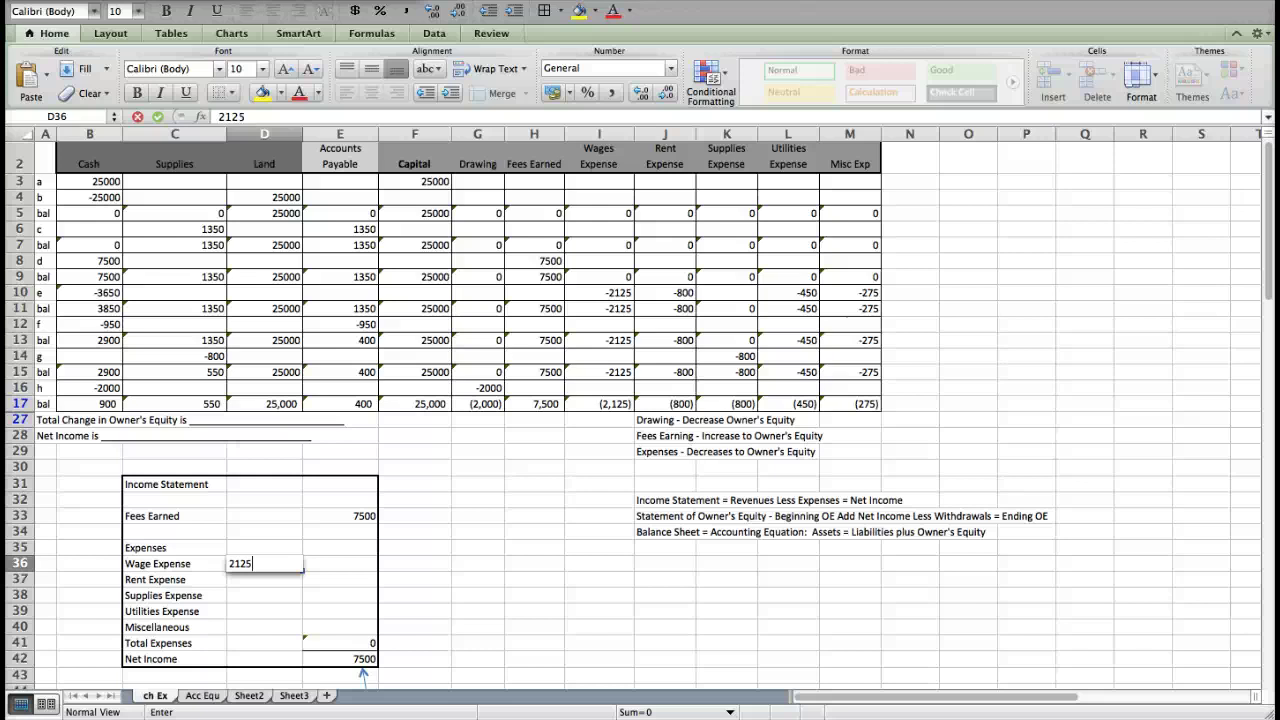
key("Return")
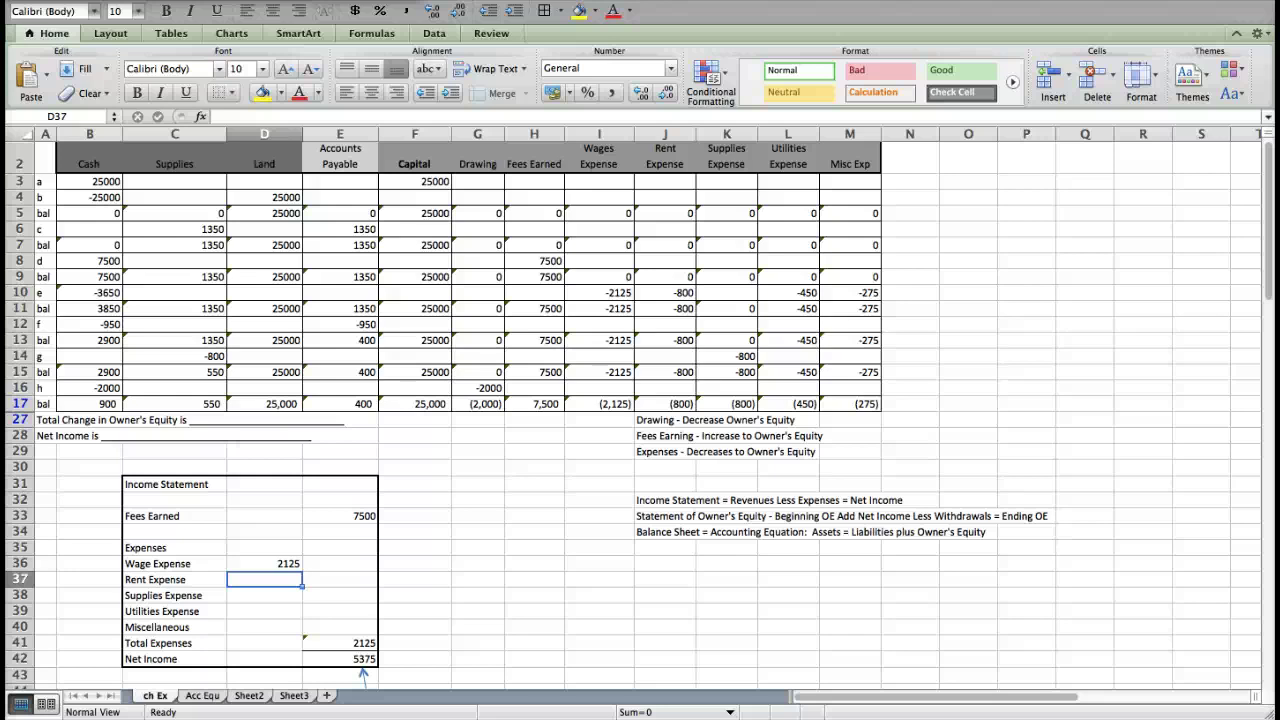
Step: Enter 800 as Rent Expense in cell D37 and 800 as Supplies Expense in cell D38 of the income statement
type("800")
key("Return")
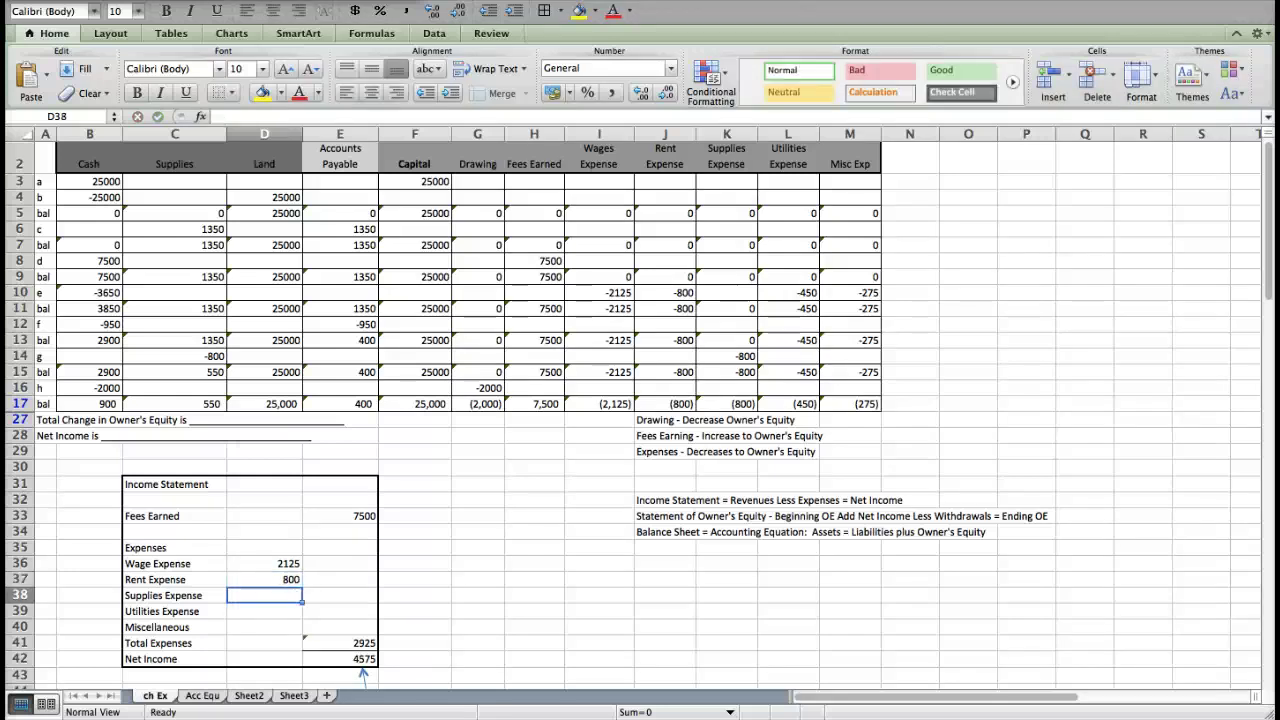
type("800")
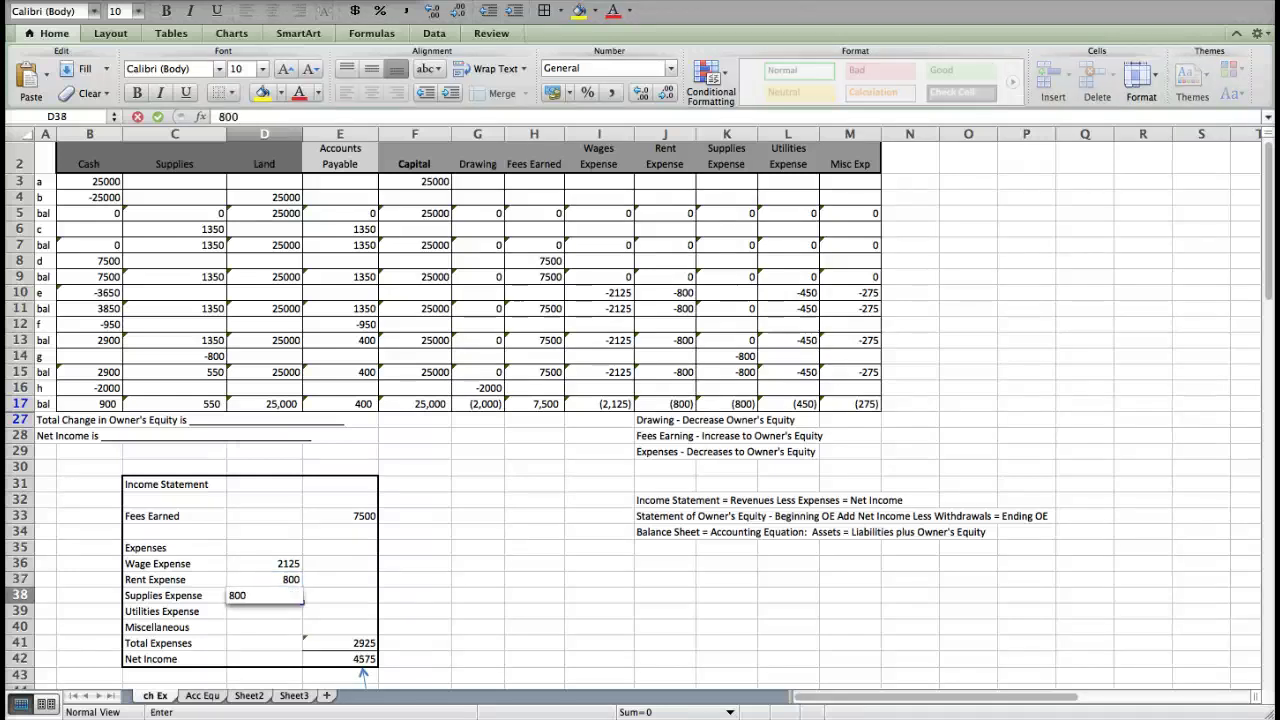
key("Return")
Step: Enter 450 as Utilities Expense in cell D39 and 275 as Miscellaneous in cell D40 of the income statement
type("45")
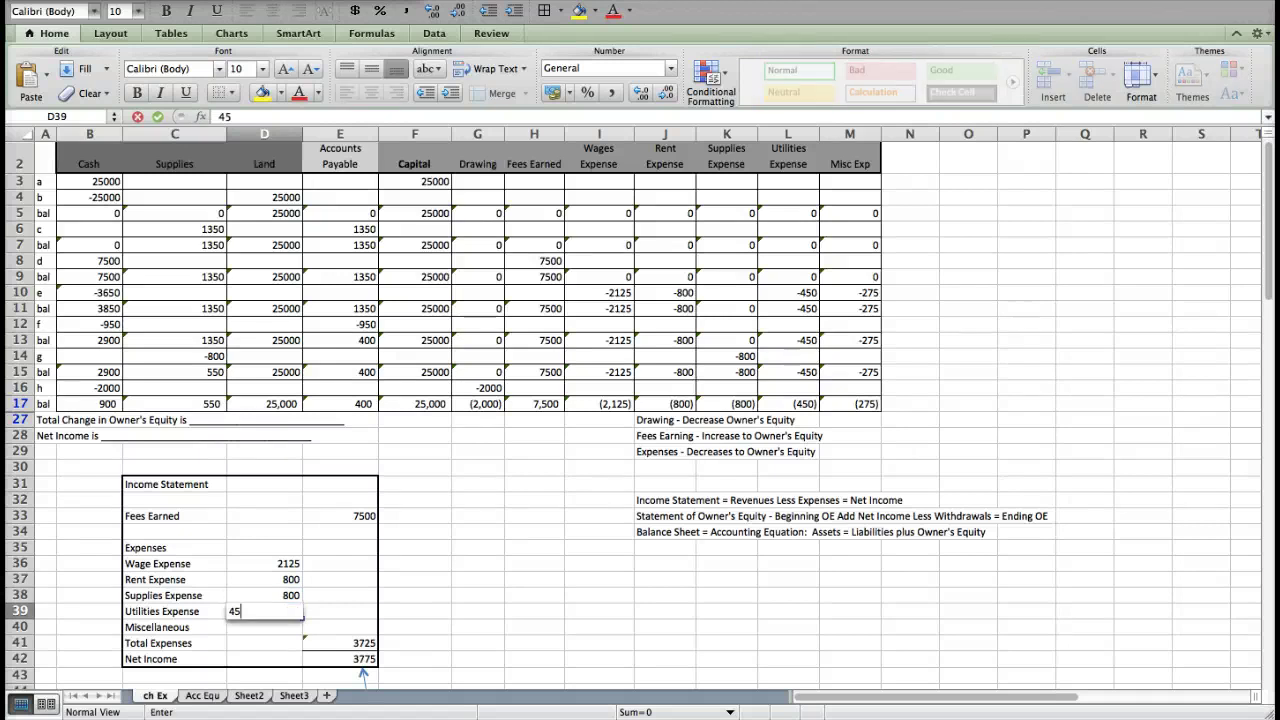
type("0")
key("Return")
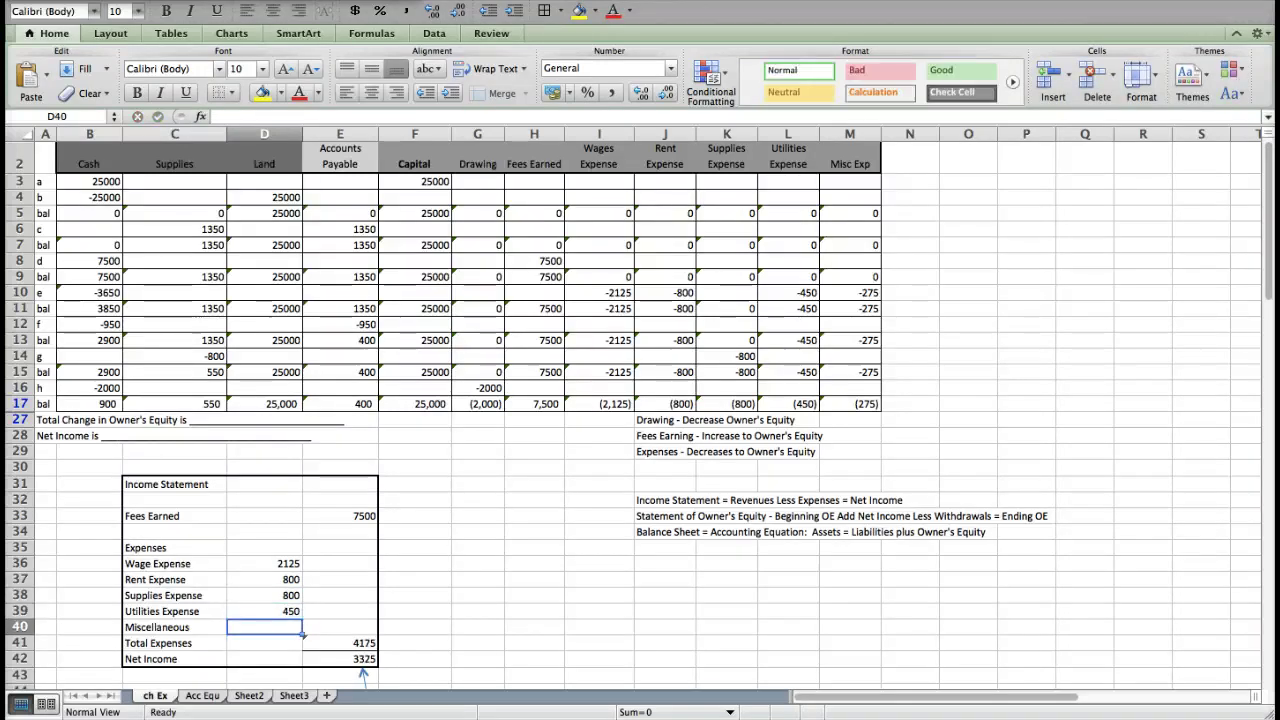
type("27")
key("Return")
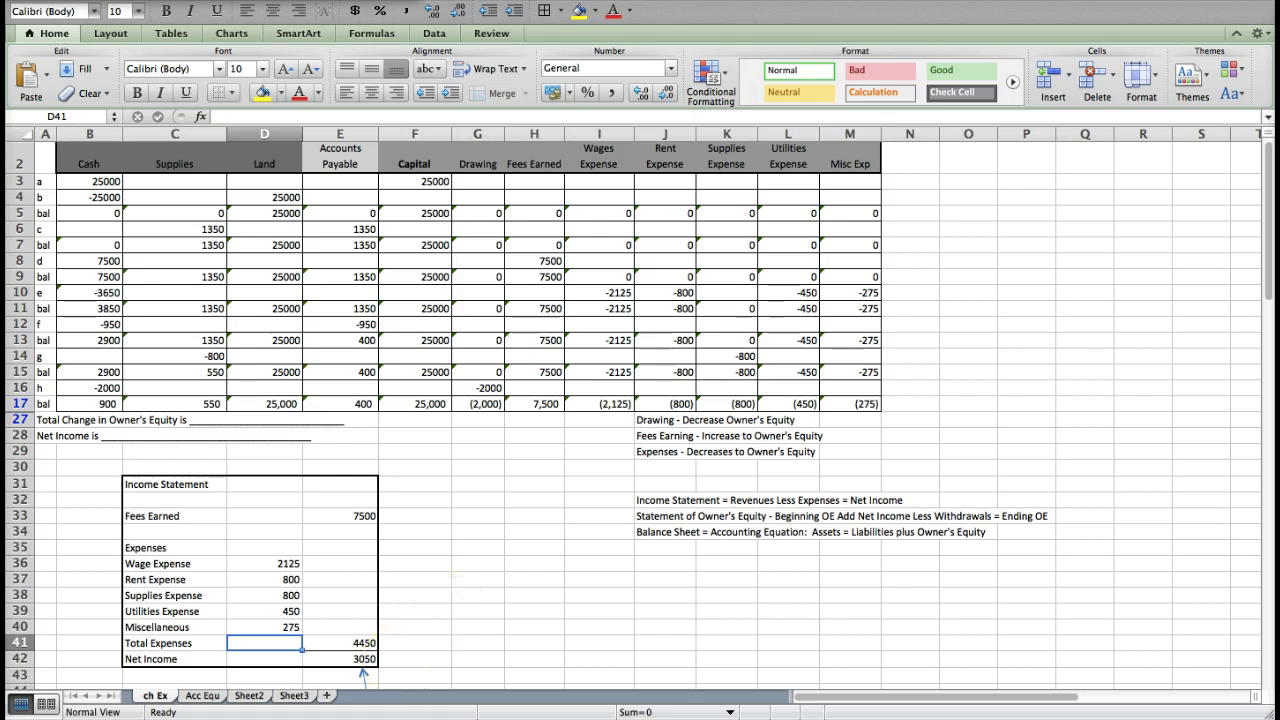
Step: Enter 0 as the owner's Nov 1, 2011 opening capital in cell E47 of the Statement of Owner's Equity
scroll(640, 410, "down", 1)
scroll(578, 543, "down", 5)
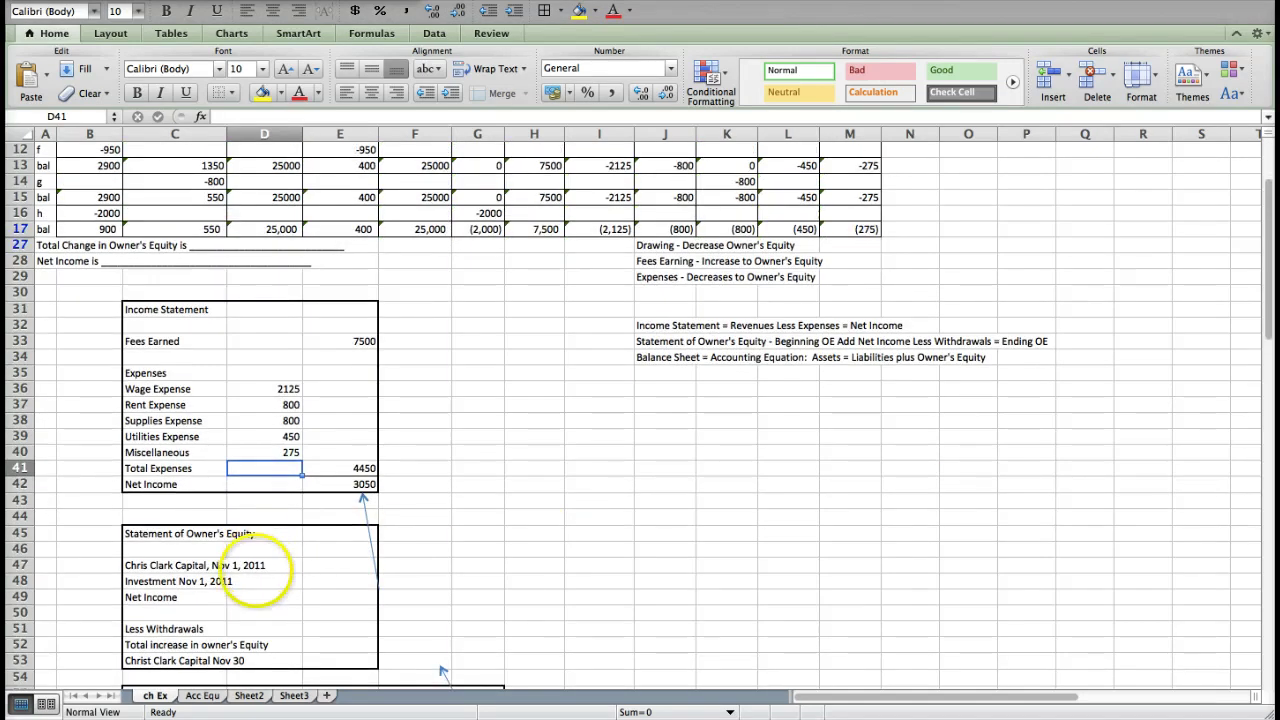
left_click(345, 565)
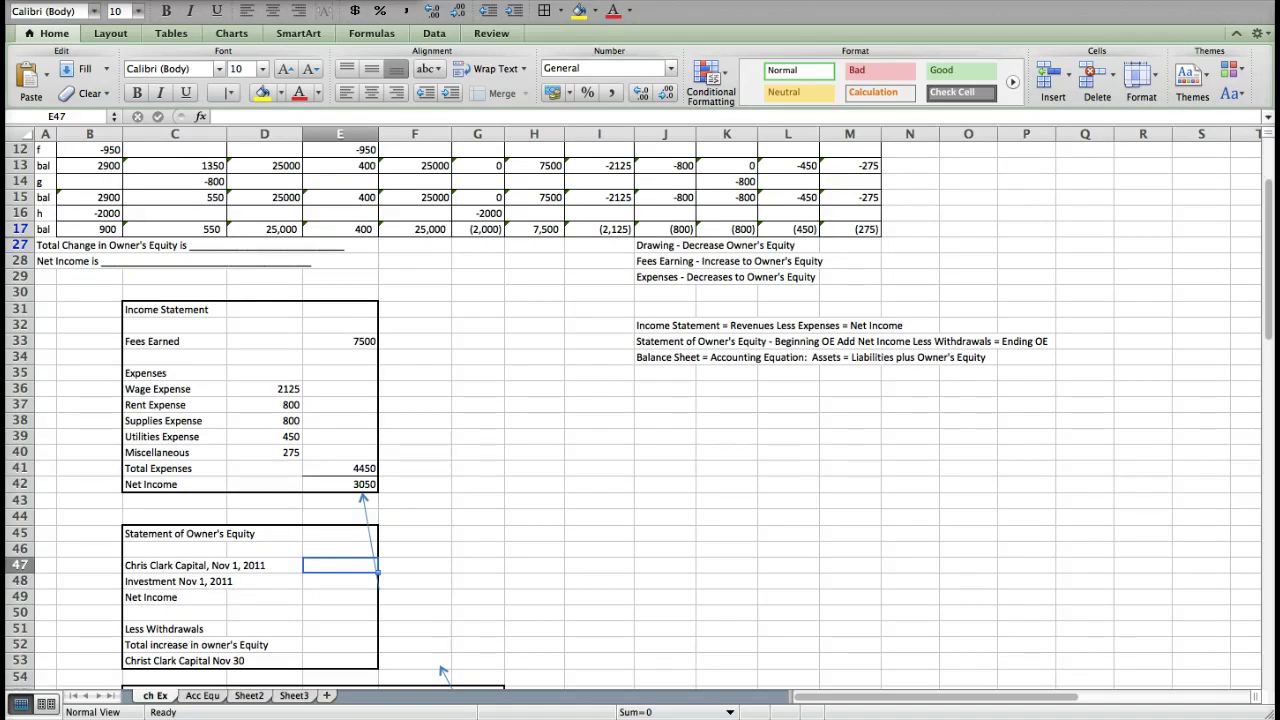
type("0")
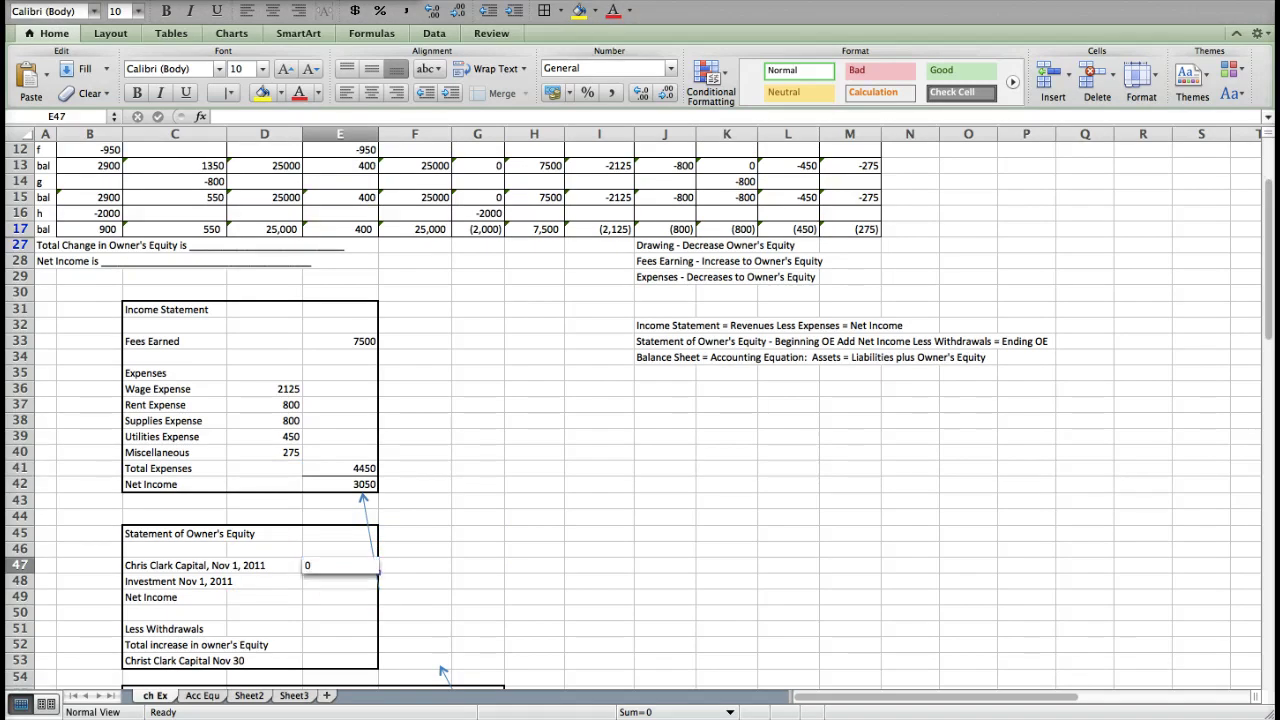
key("Return")
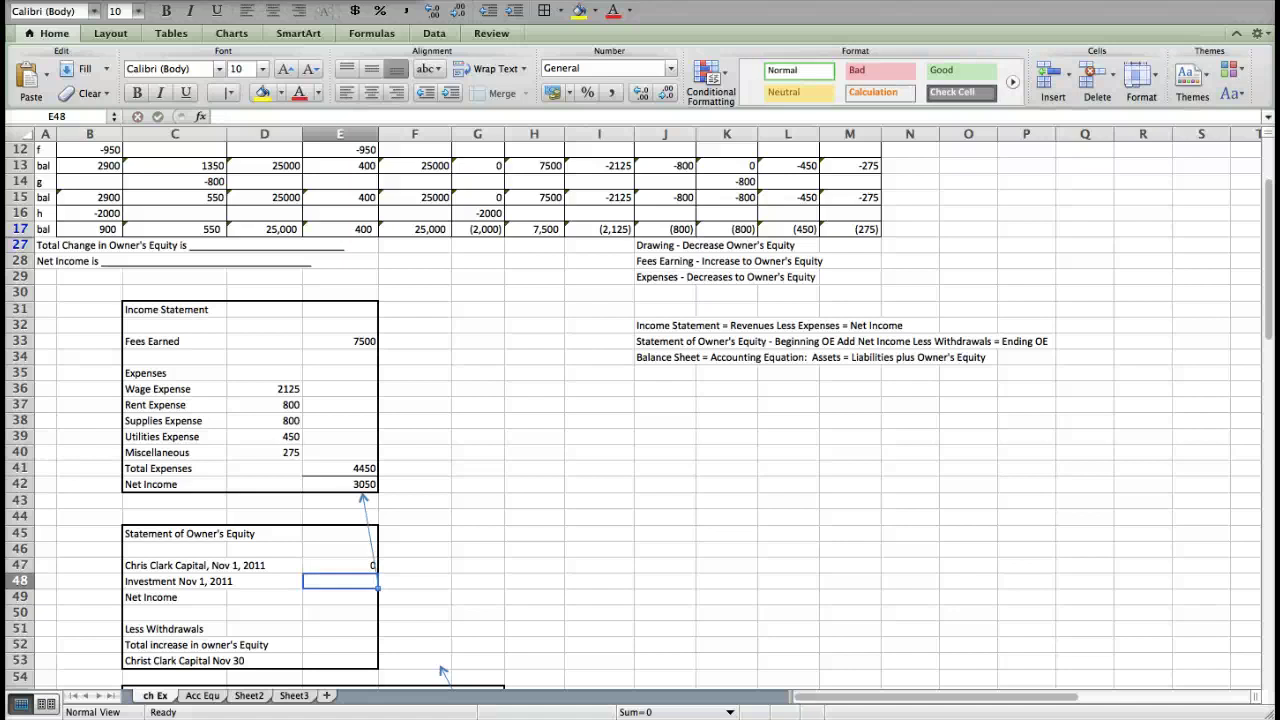
Step: Enter 25000 as the Nov 1, 2011 investment in cell E48 and 3050 as Net Income in cell E49
scroll(443, 671, "up", 5)
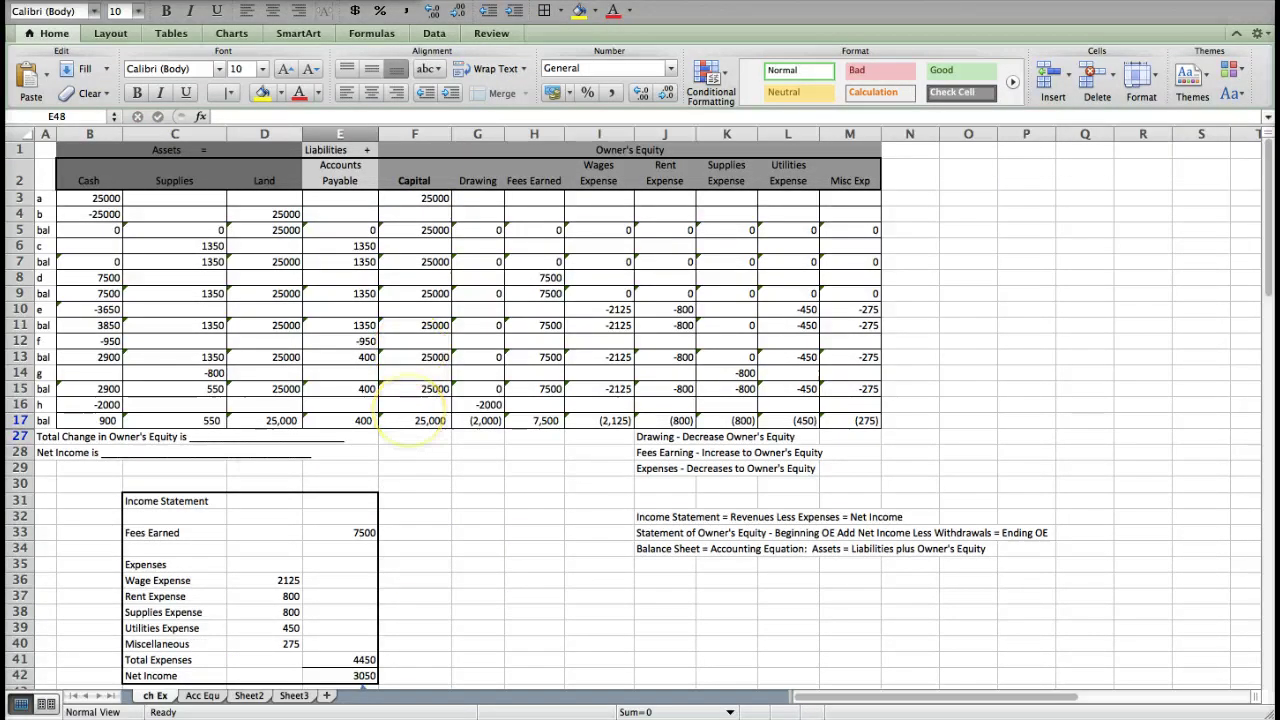
scroll(363, 578, "down", 3)
scroll(370, 520, "down", 3)
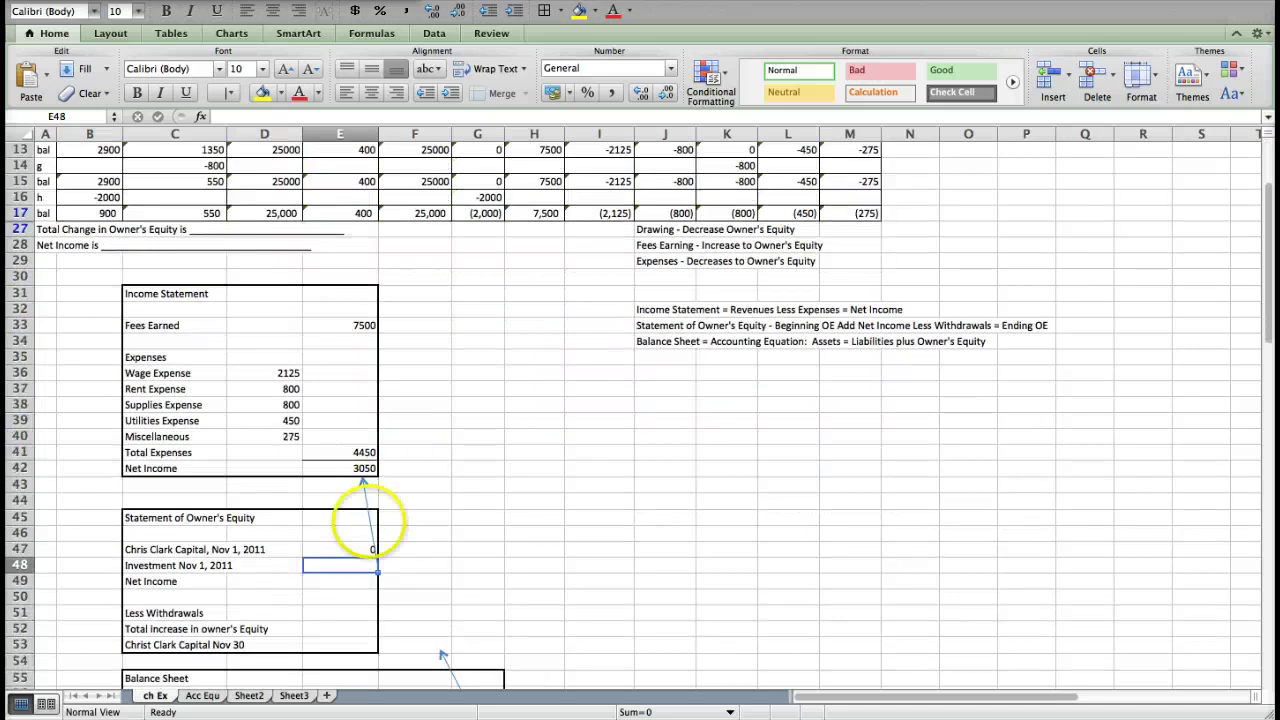
type("25000")
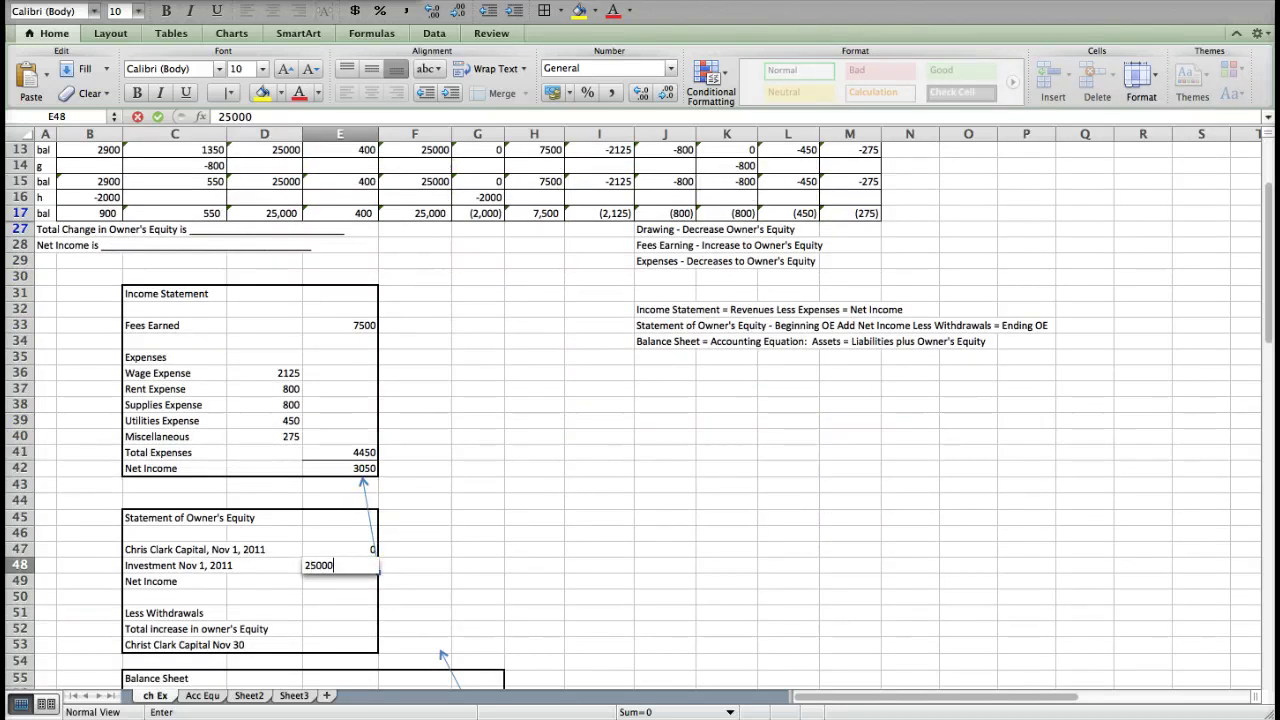
key("Return")
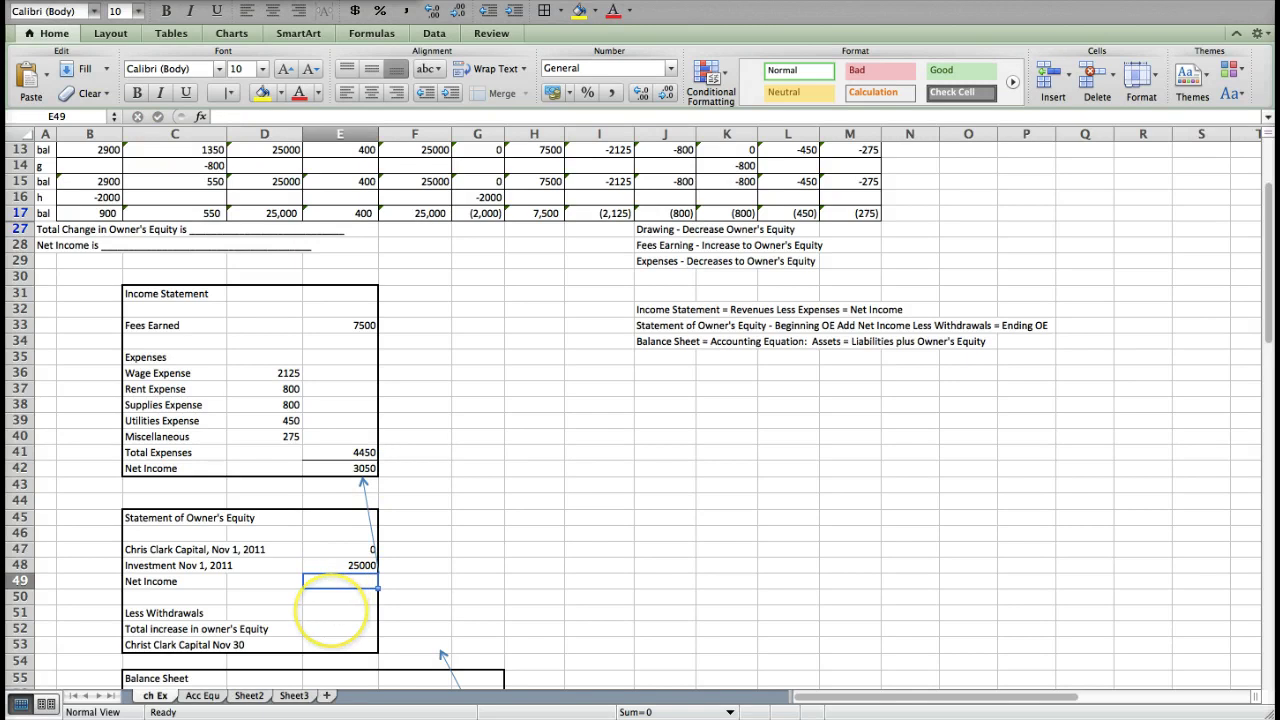
type("3050")
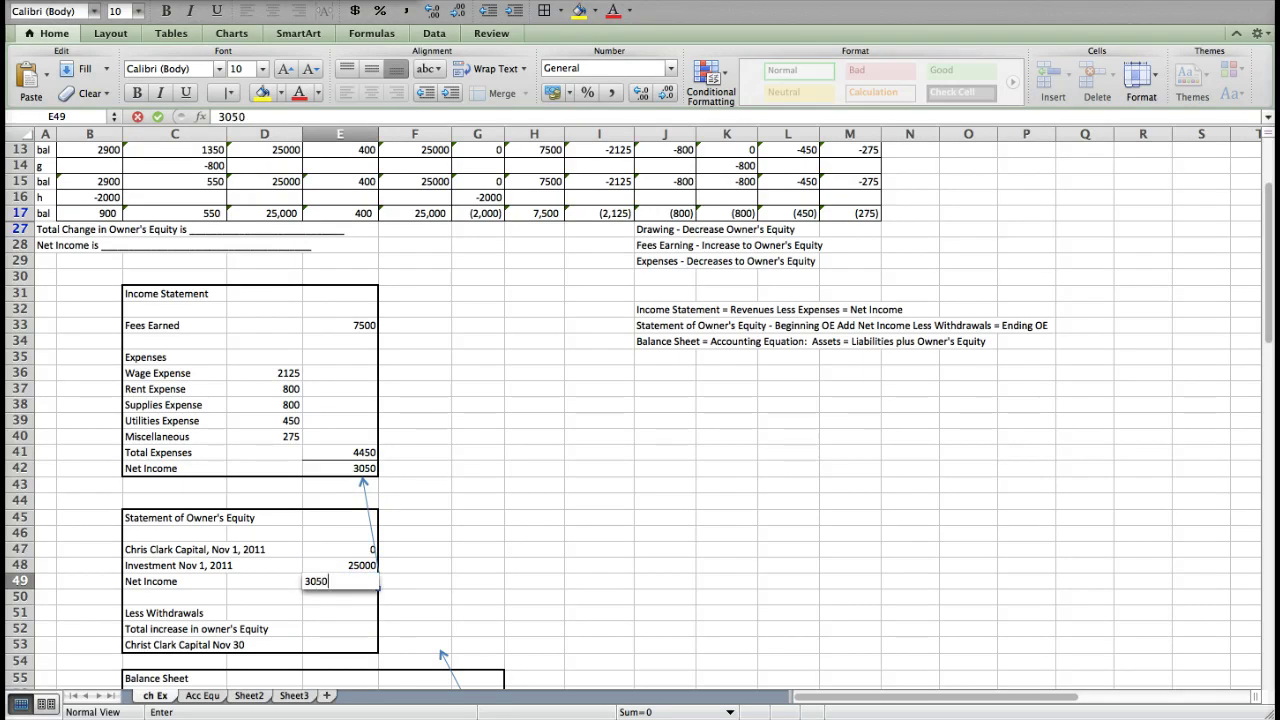
key("Return")
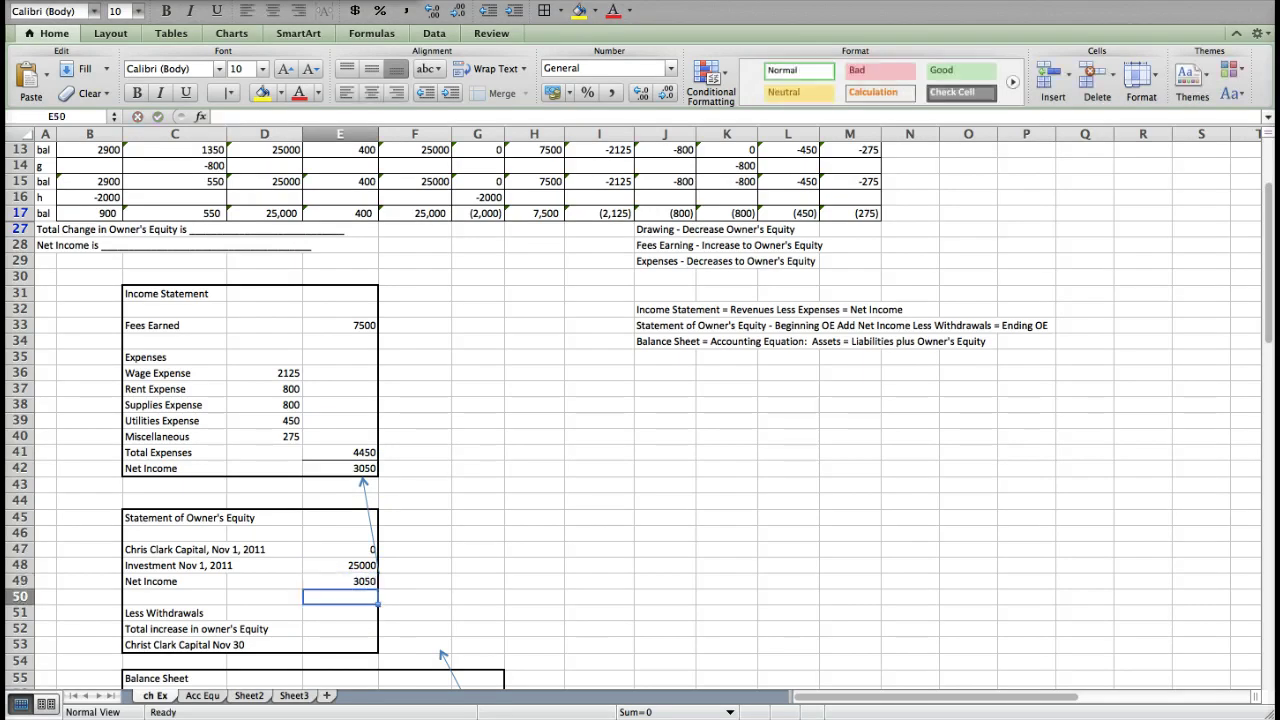
Step: Enter 2000 as the Less Withdrawals amount in cell E51 of the Statement of Owner's Equity
left_click(340, 612)
scroll(640, 300, "up", 4)
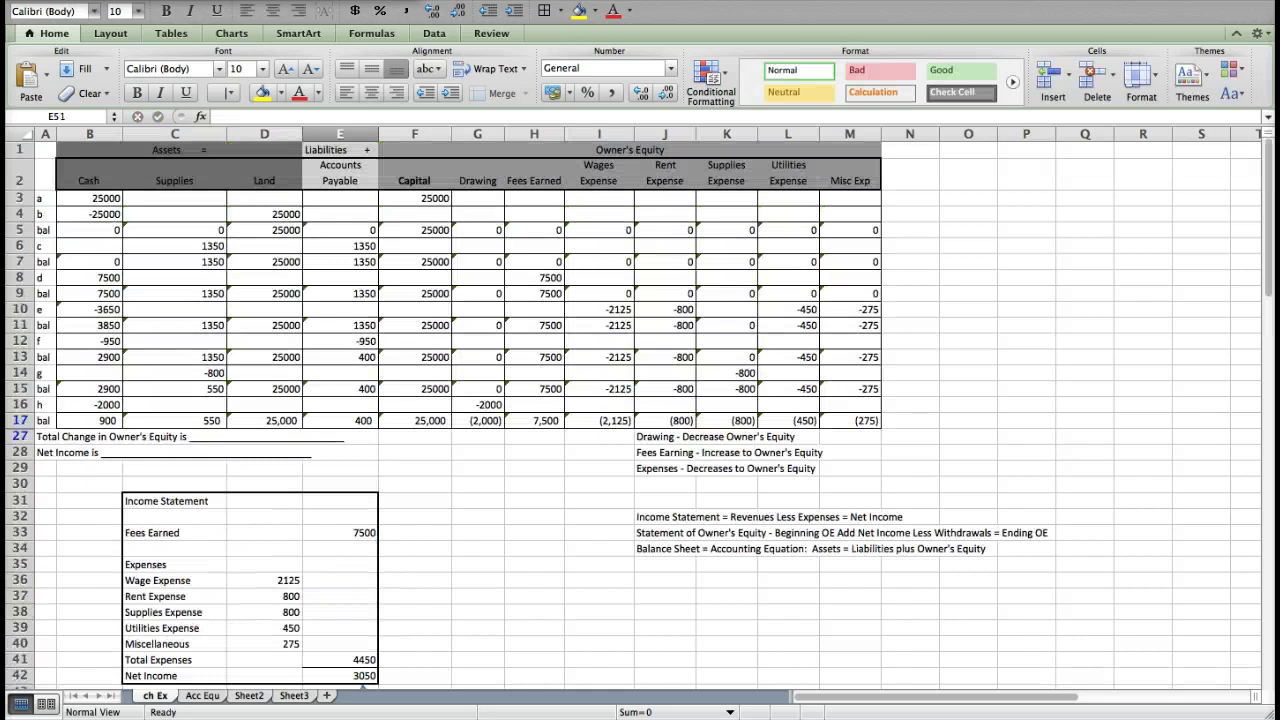
scroll(443, 655, "down", 4)
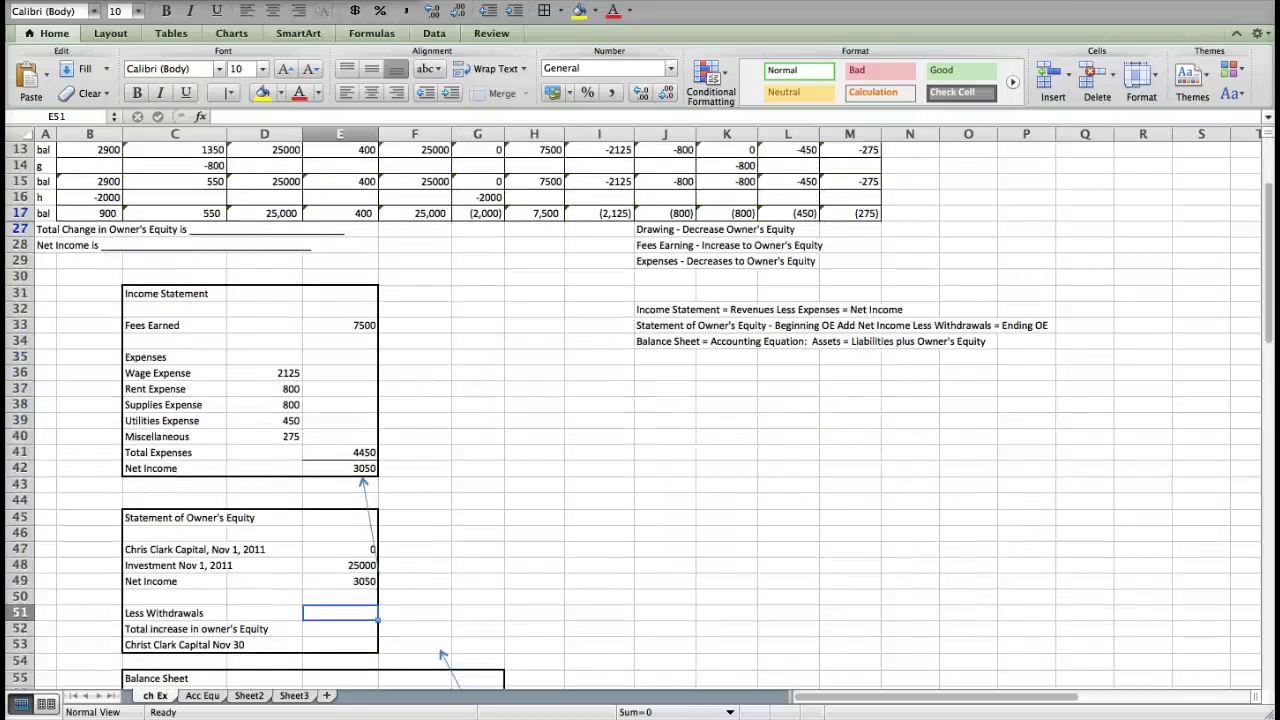
type("2000")
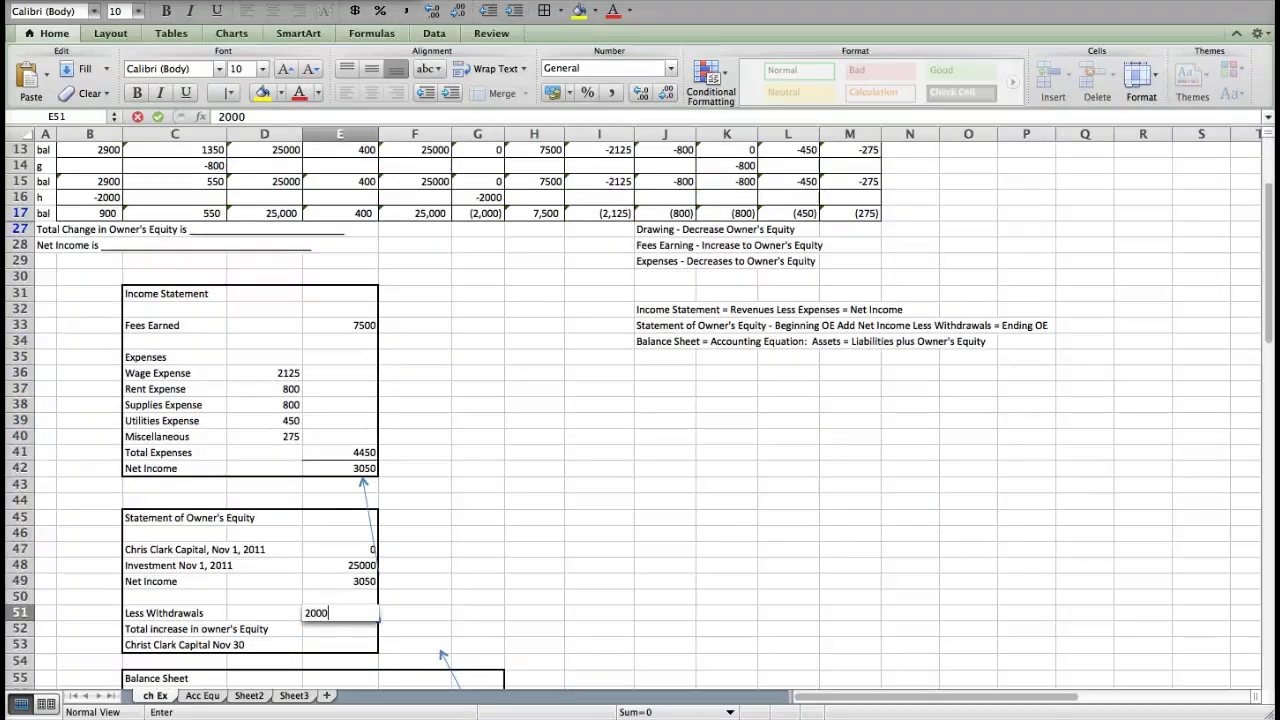
key("Return")
Step: Clear the "Total increase in owner's Equity" label from cell C52
key("Left")
key("Left")
key("Delete")
key("Right")
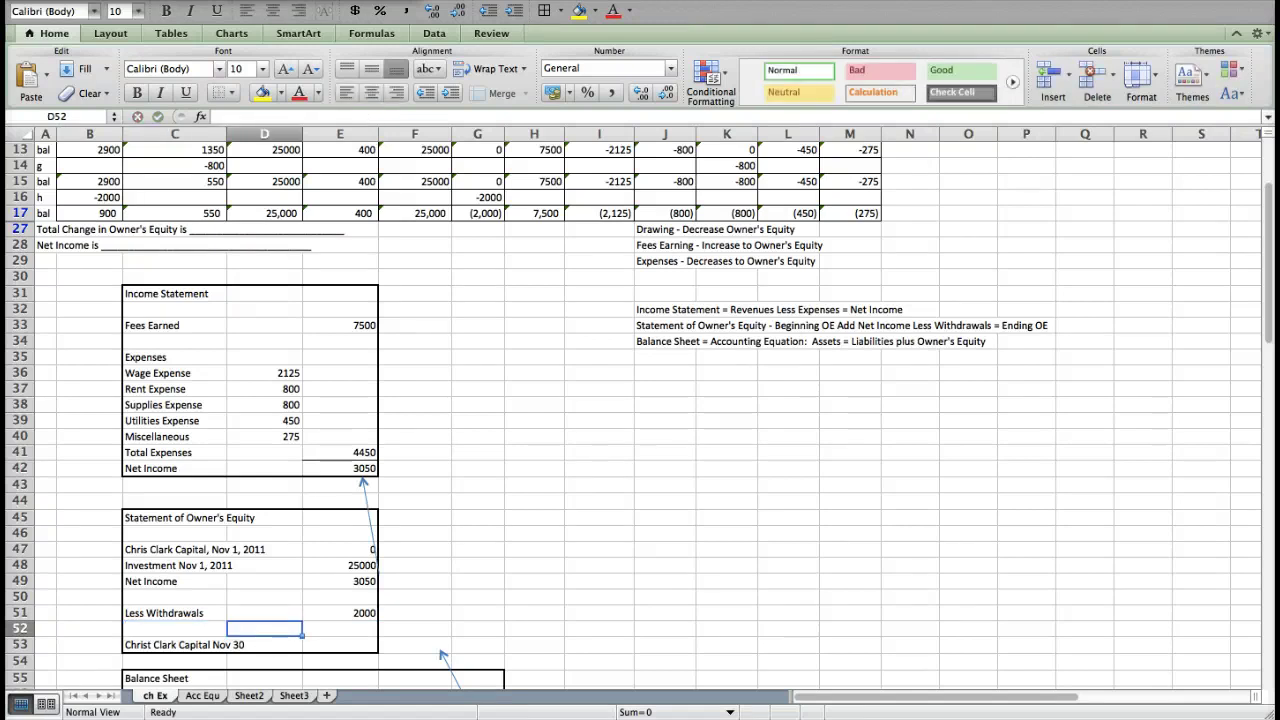
key("Right")
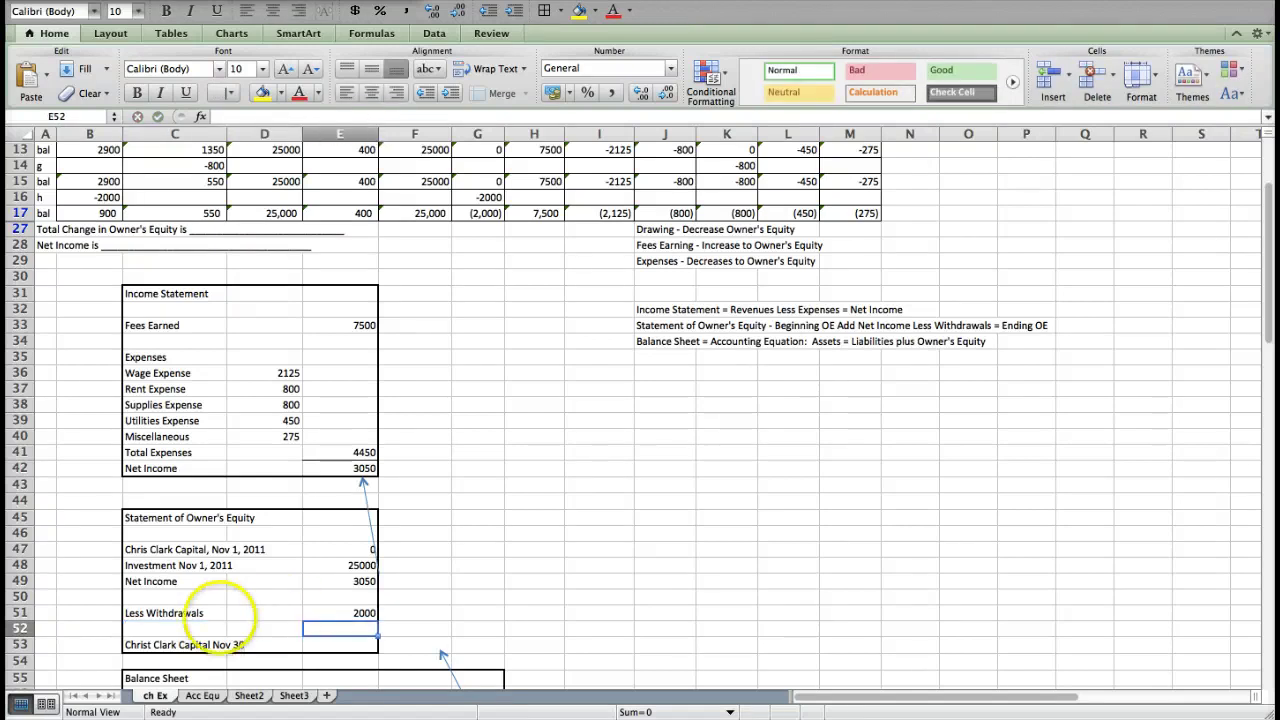
left_click(190, 632)
Step: Total the range E47:E51 in cell E52 with AutoSum
left_click(333, 632)
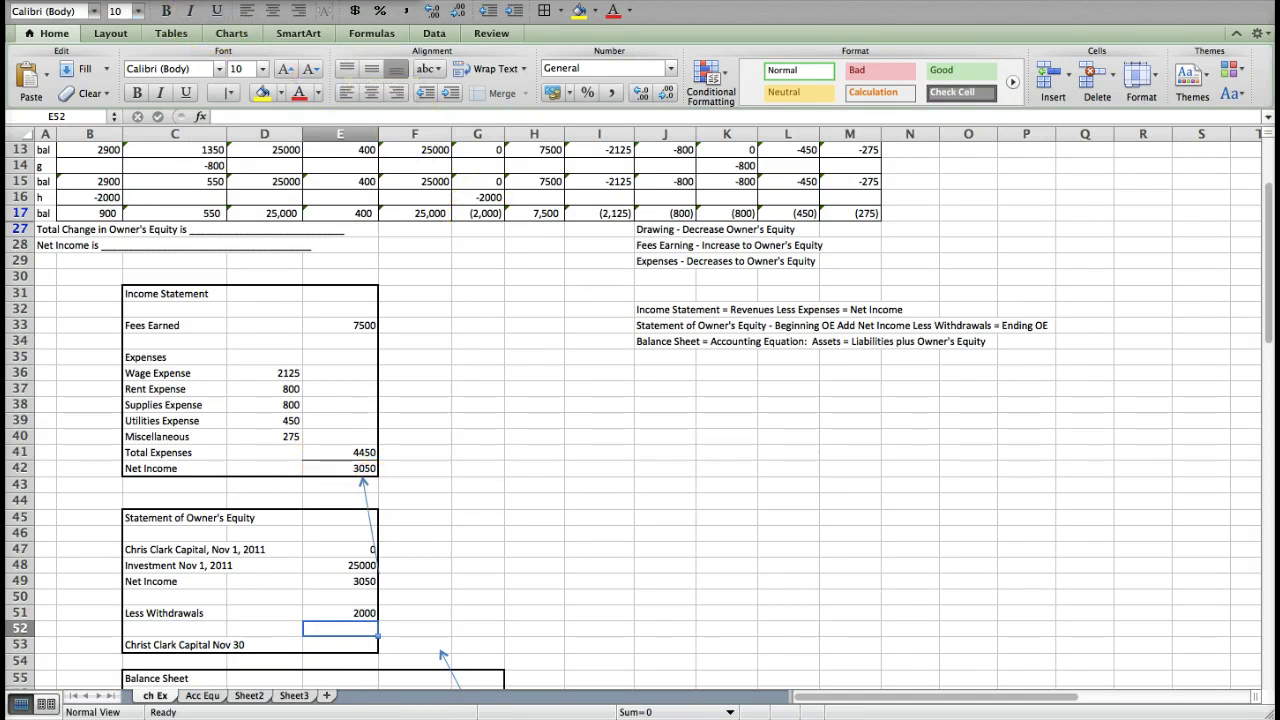
left_click(371, 33)
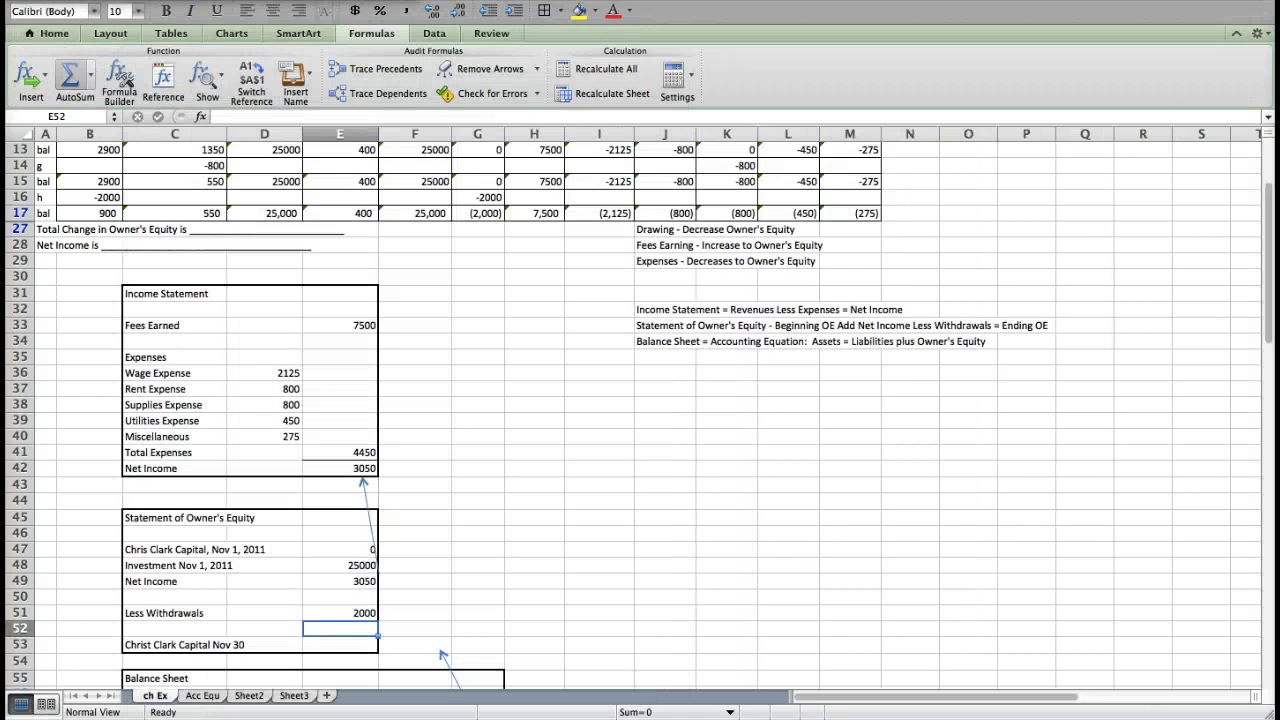
left_click(69, 75)
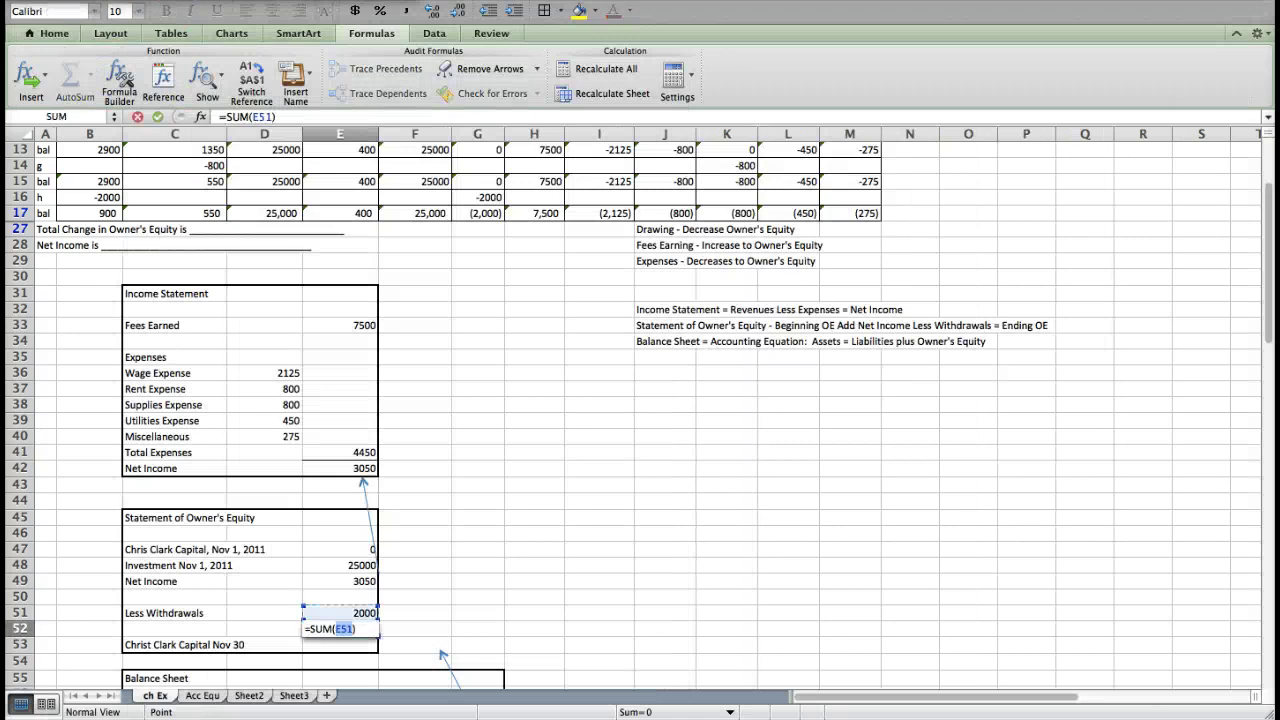
left_click_drag(329, 545, 325, 614)
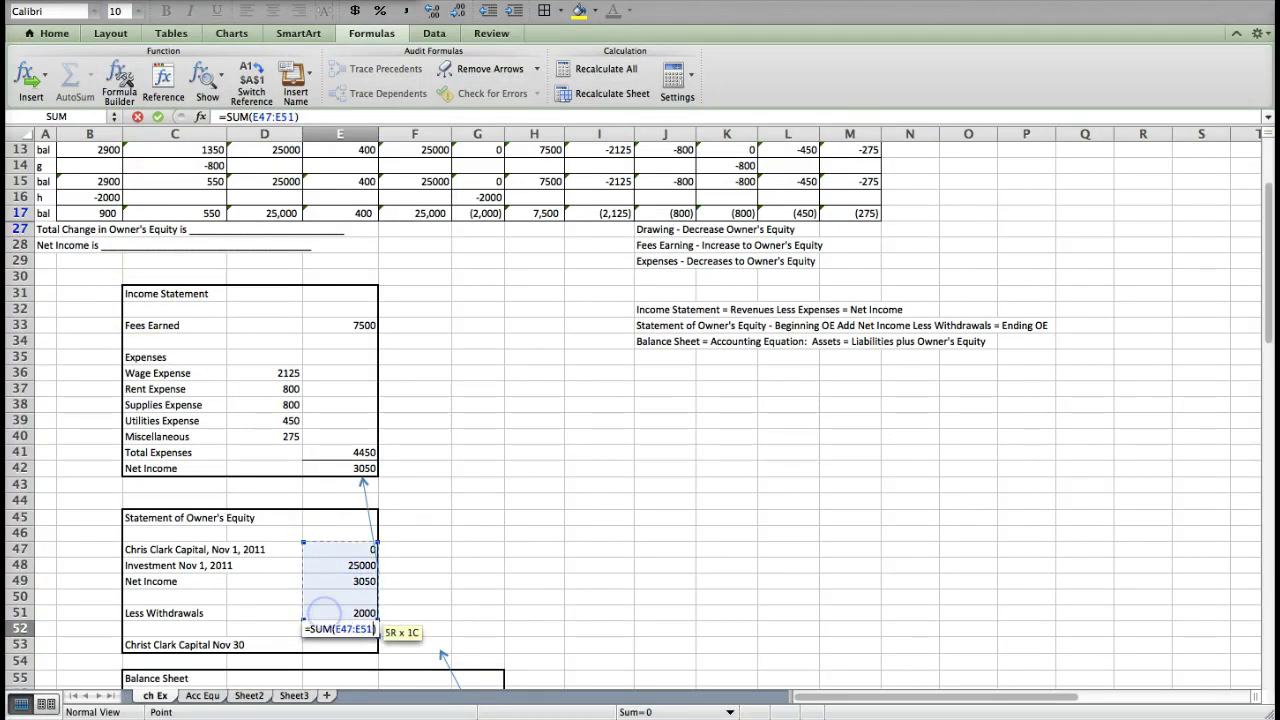
key("Return")
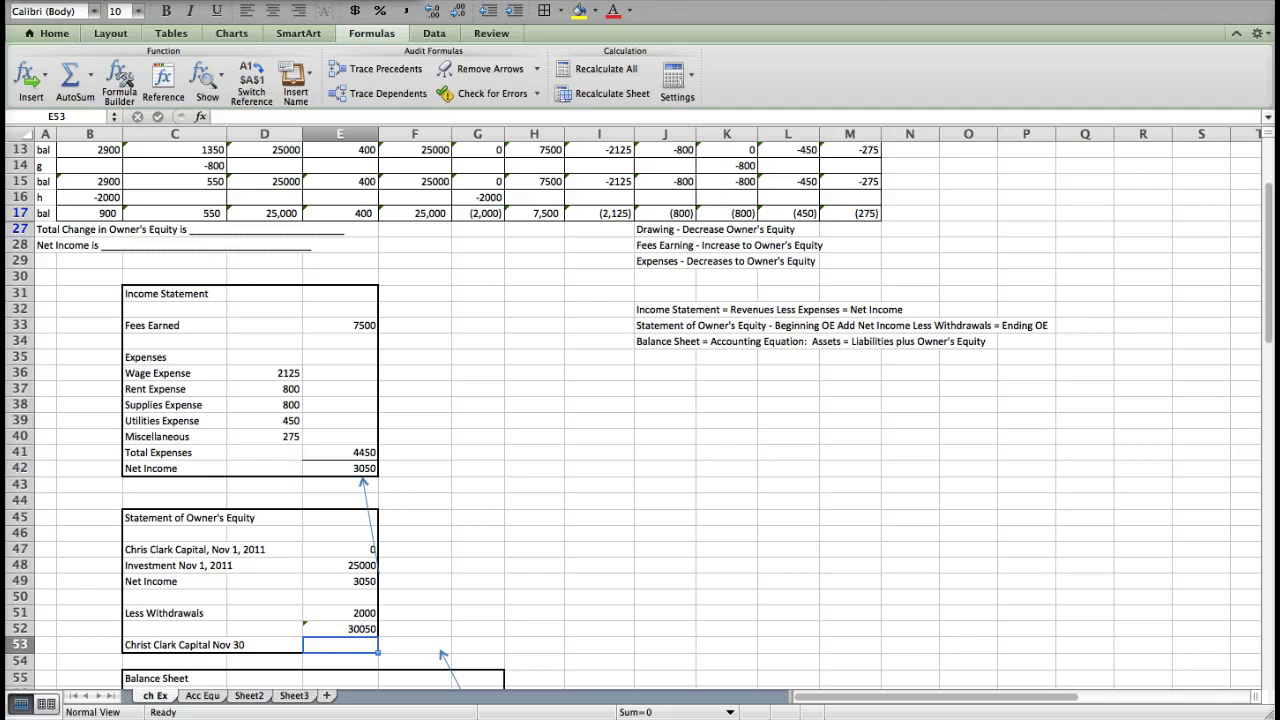
Step: Correct the owner's misspelled first name in the Nov 30 capital label in cell C53 by removing the extra "t"
left_click(150, 645)
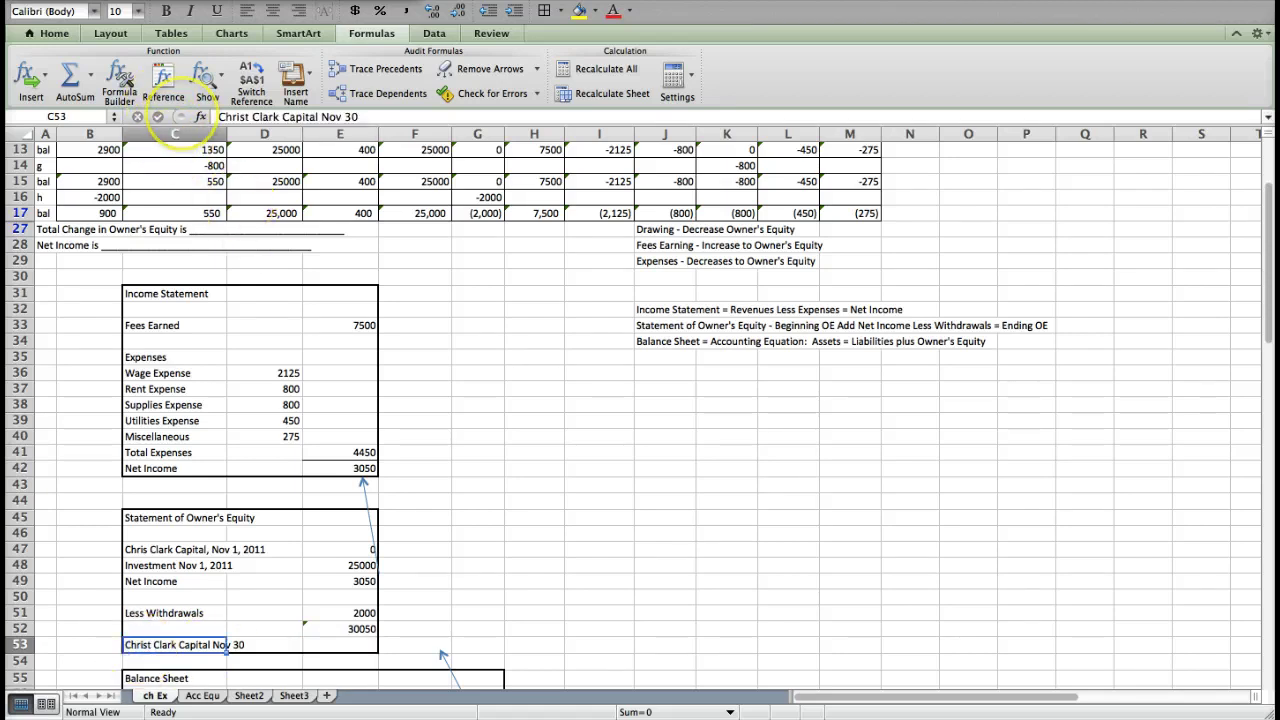
left_click(156, 645)
double_click(153, 645)
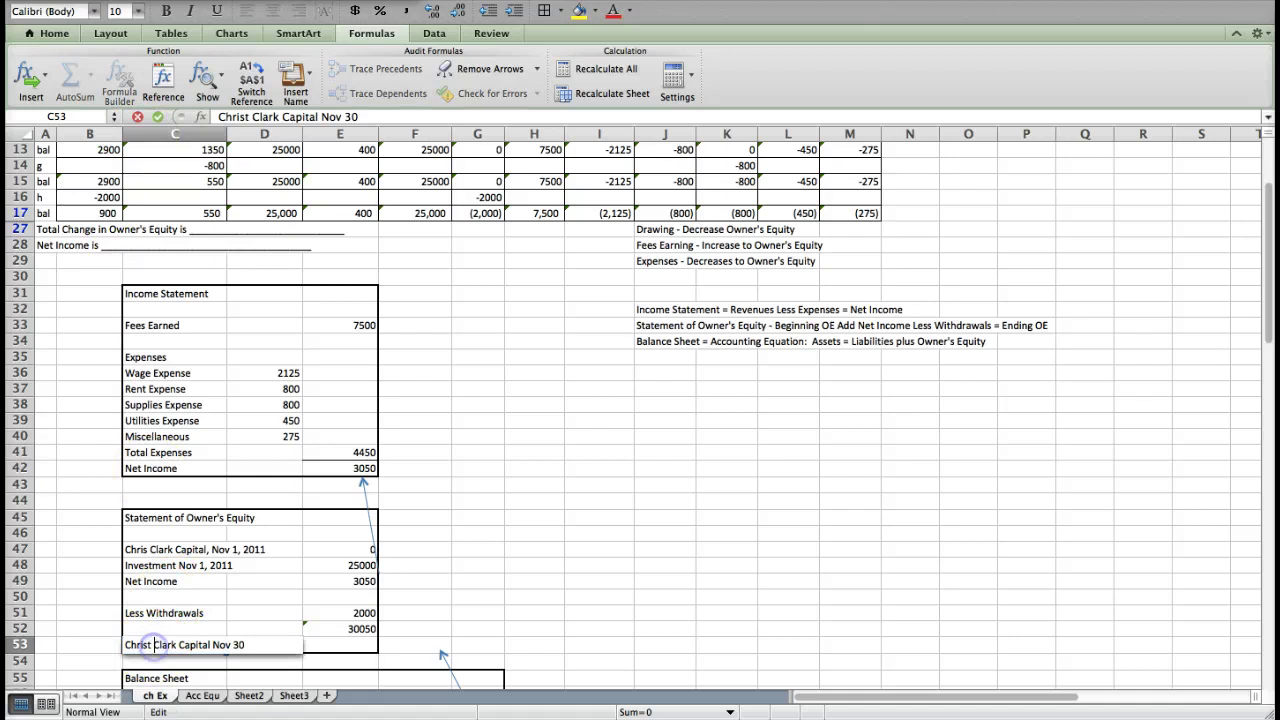
key("BackSpace")
key("Tab")
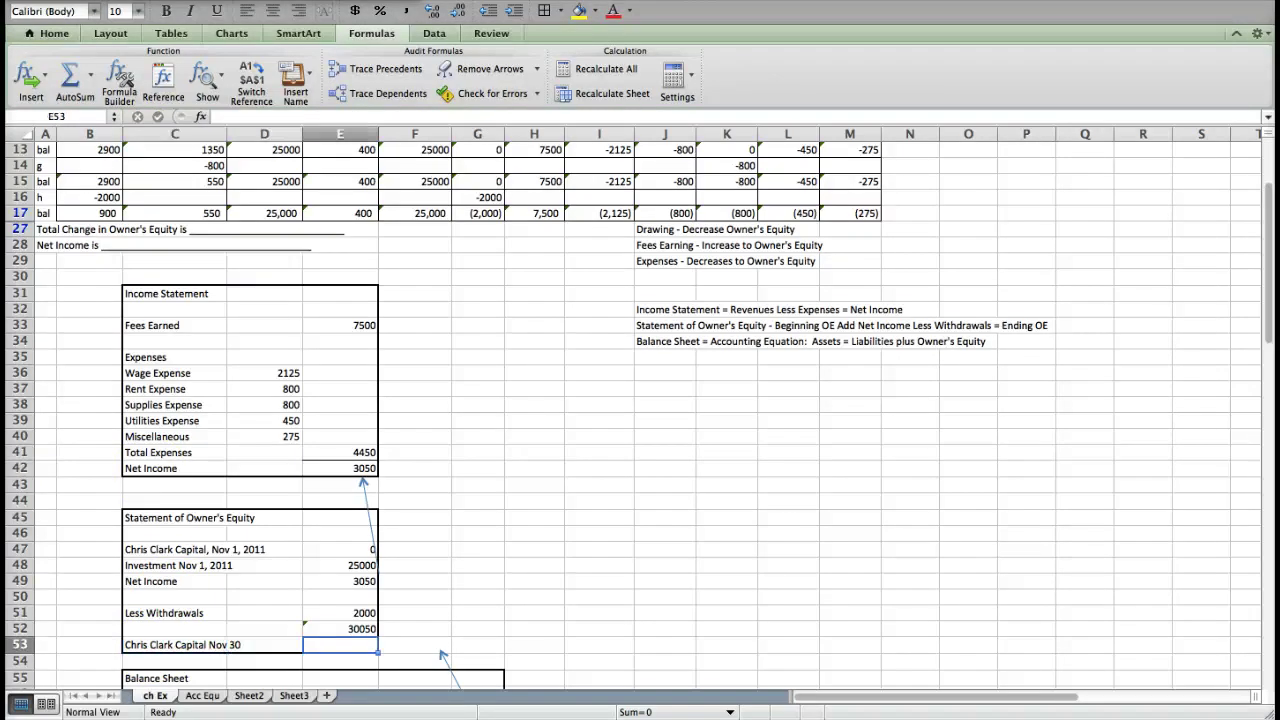
Step: Calculate the Nov 30 ending capital in cell E53 with the formula =E47+E52
type("=")
key("Up")
key("Up")
key("Up")
key("Up")
key("Up")
key("Up")
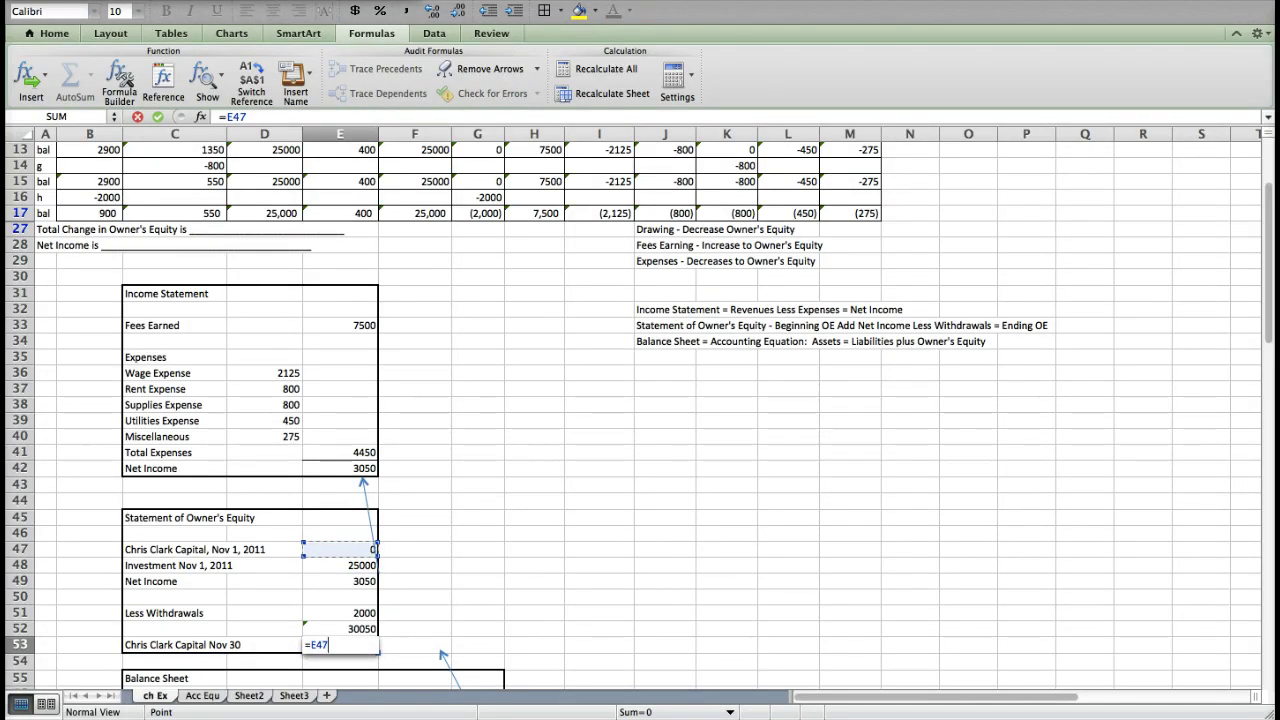
type("+")
key("Up")
key("Return")
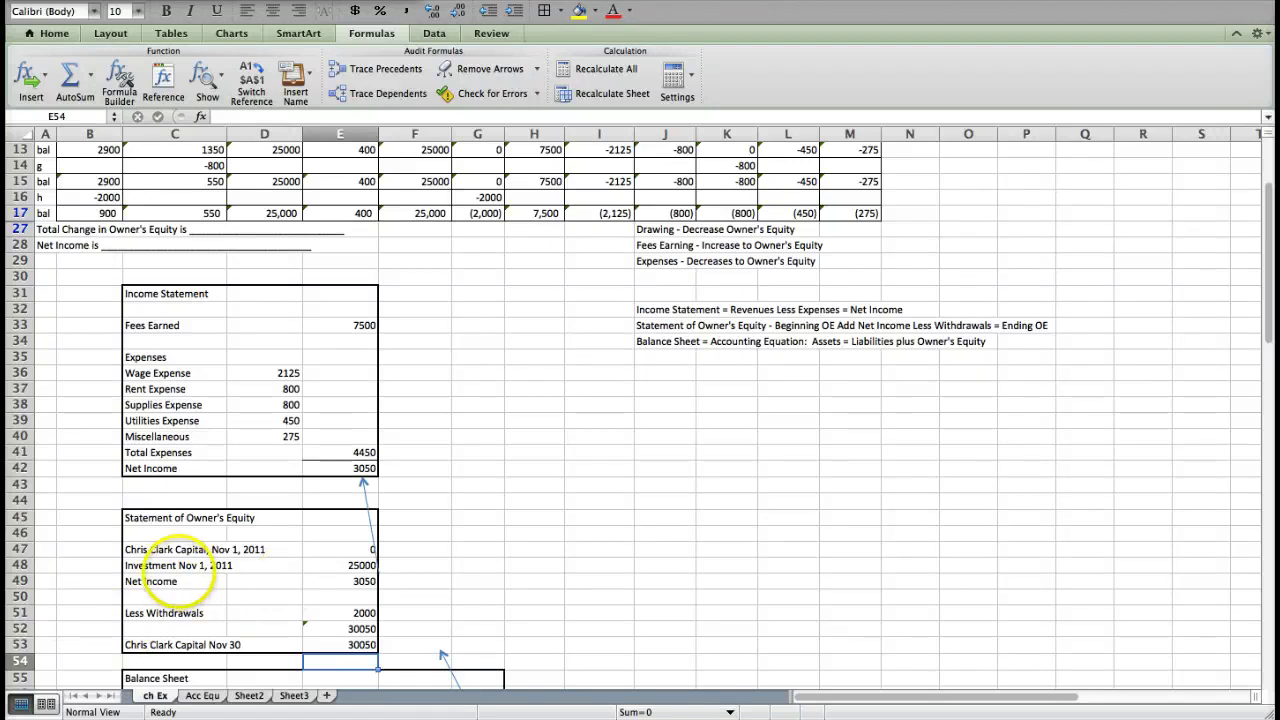
Step: Replace the sum in cell E52 with the formula =E47+E48+E49+-E51, so that withdrawals are subtracted
left_click(345, 581)
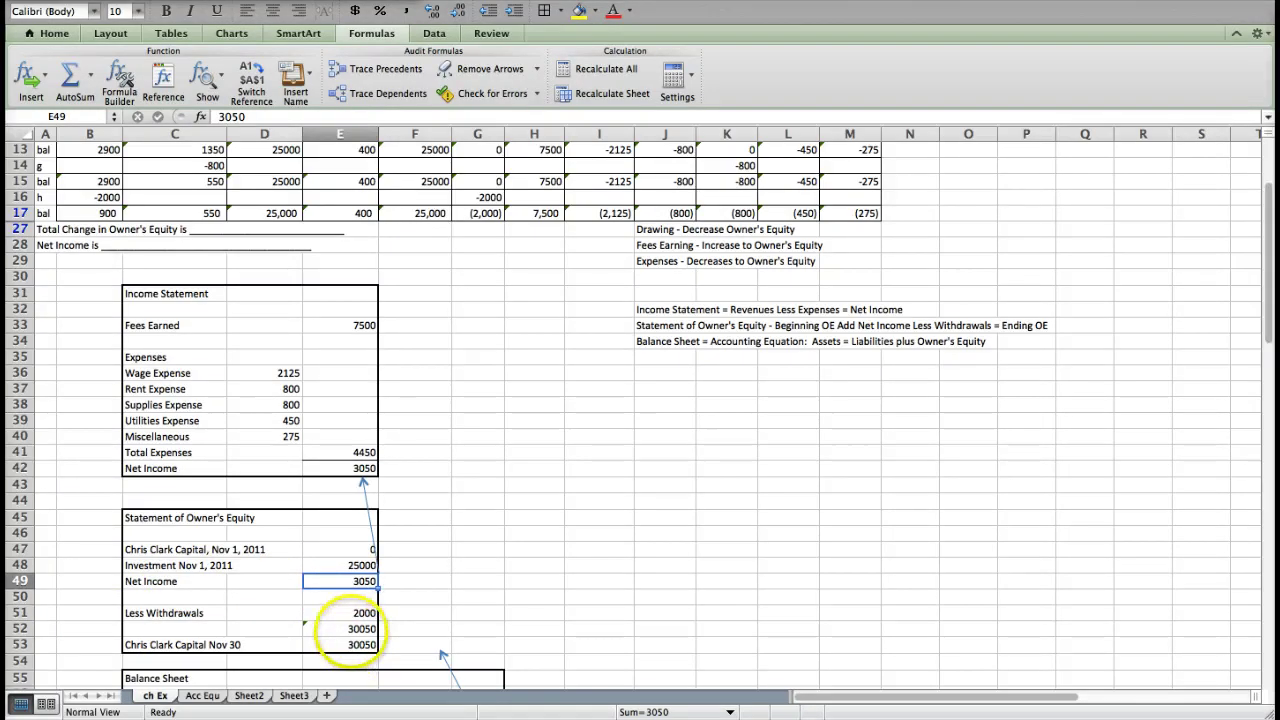
left_click(348, 628)
key("Delete")
type("=")
key("Up")
key("Up")
key("Up")
key("Up")
key("Up")
type("+")
key("Up")
key("Up")
key("Up")
key("Up")
type("+")
key("Up")
key("Up")
key("Up")
type("+")
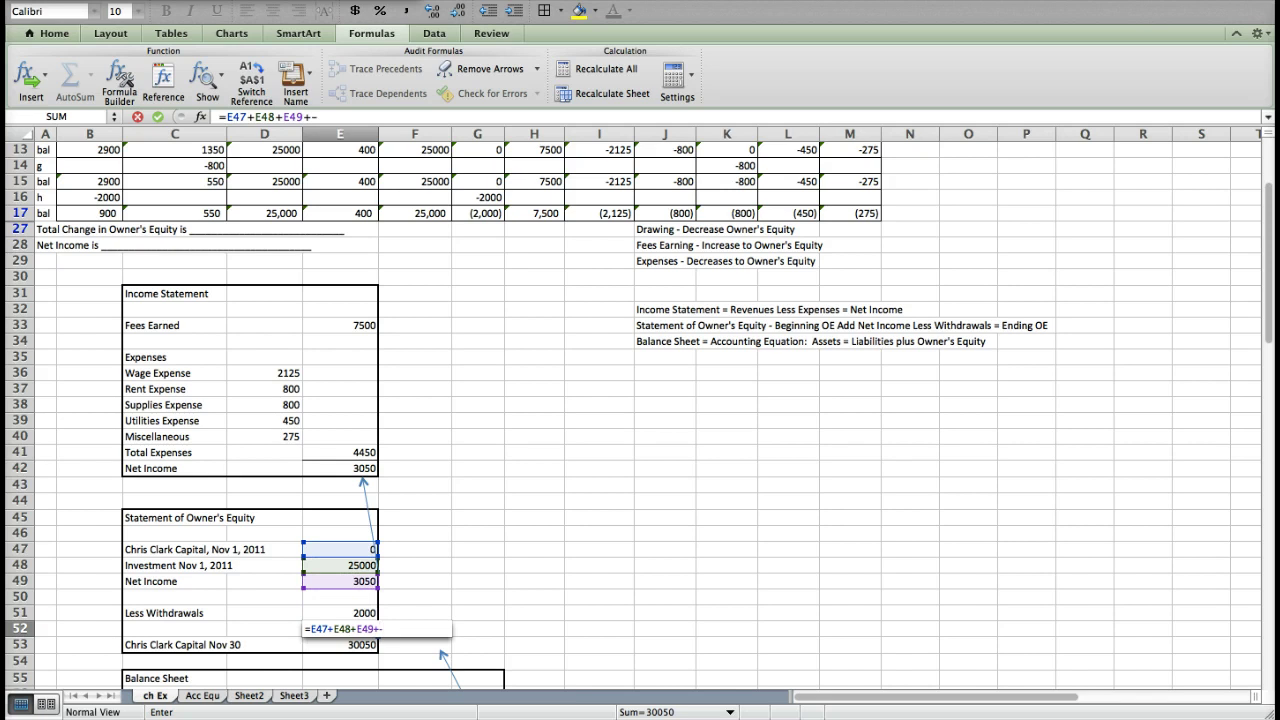
type("-")
key("Up")
key("Return")
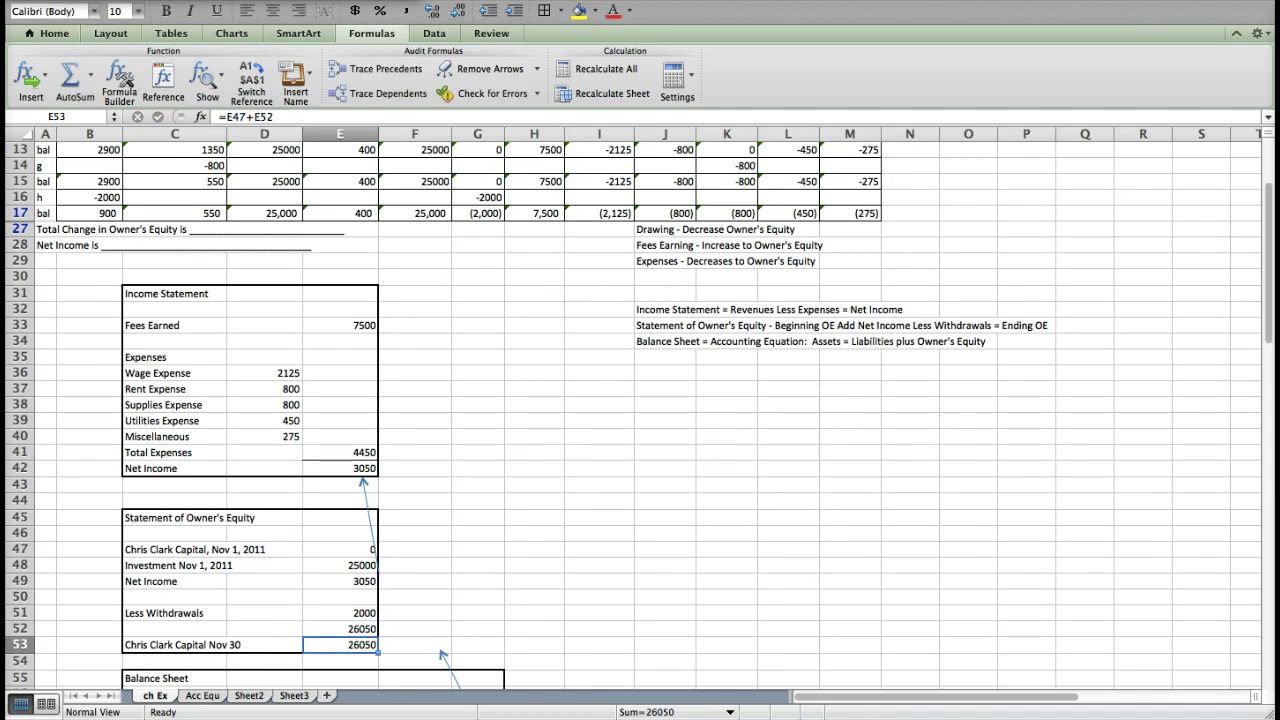
left_click(340, 661)
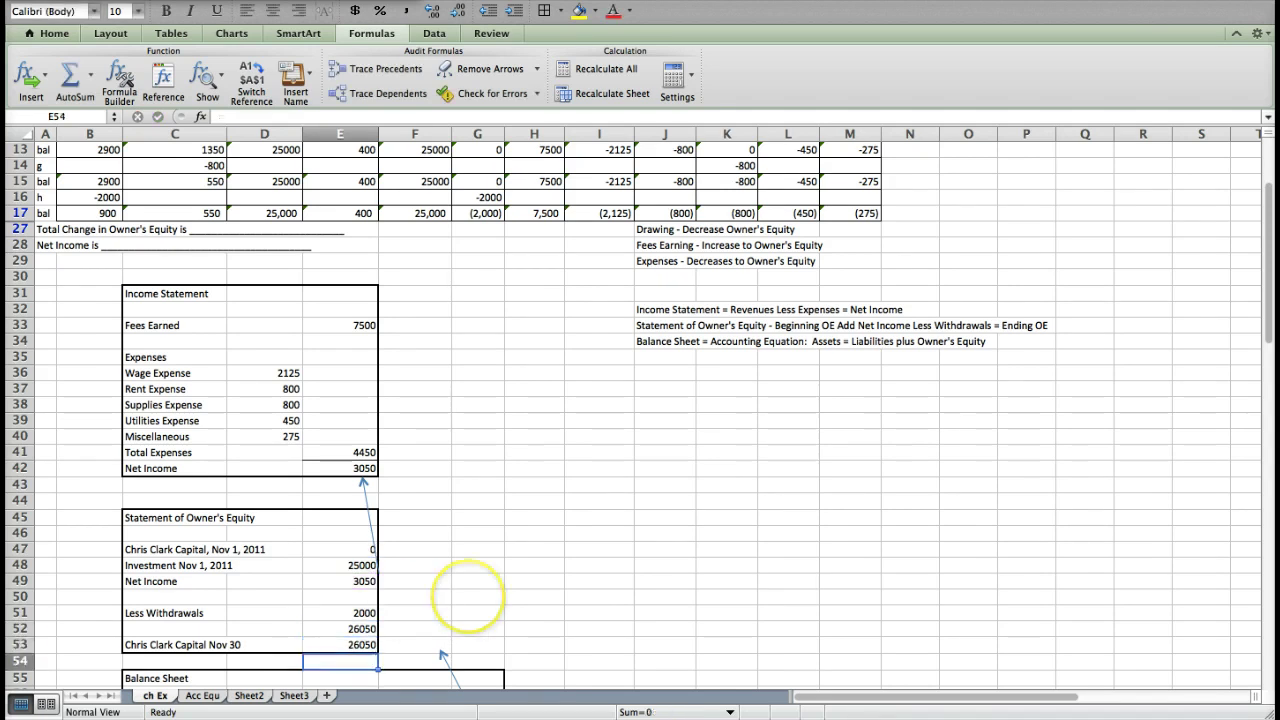
scroll(640, 400, "up", 4)
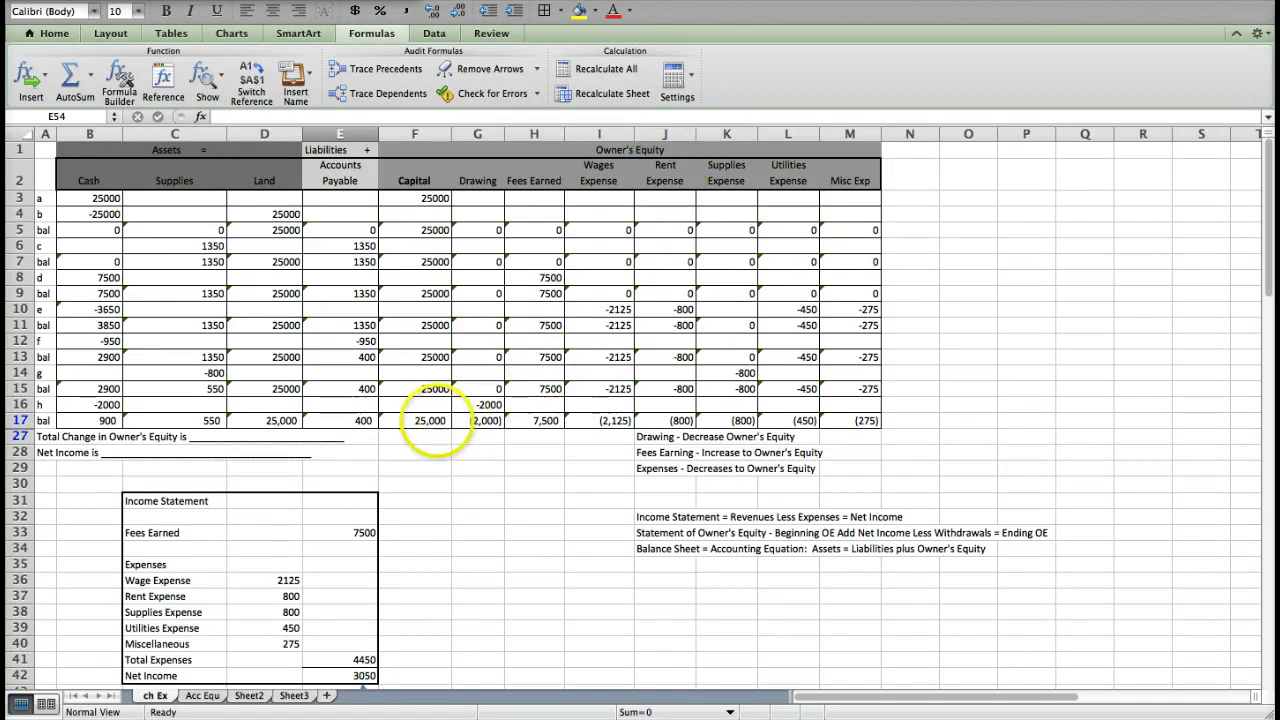
Step: Check the sum of the final owner's equity balances F17:M17 against the Nov 30 ending capital in the Statement of Owner's Equity
left_click(430, 420)
left_click_drag(430, 420, 838, 420)
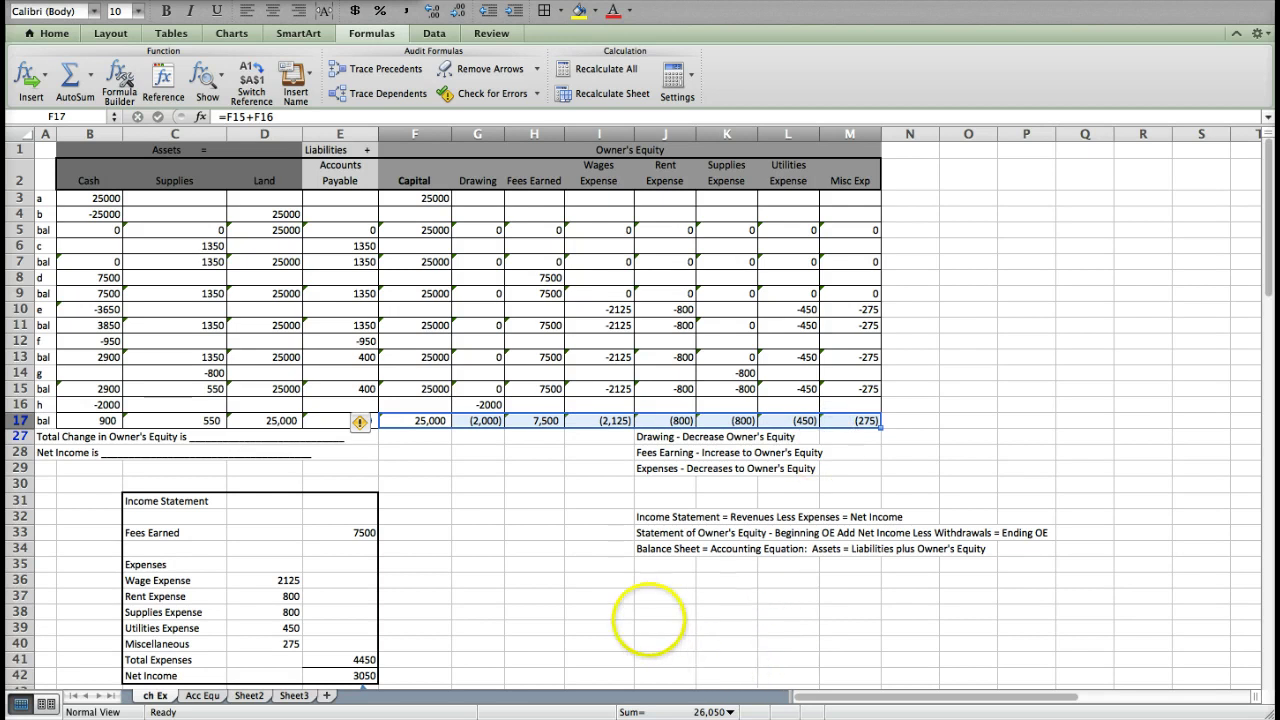
left_click(650, 627)
scroll(650, 627, "down", 5)
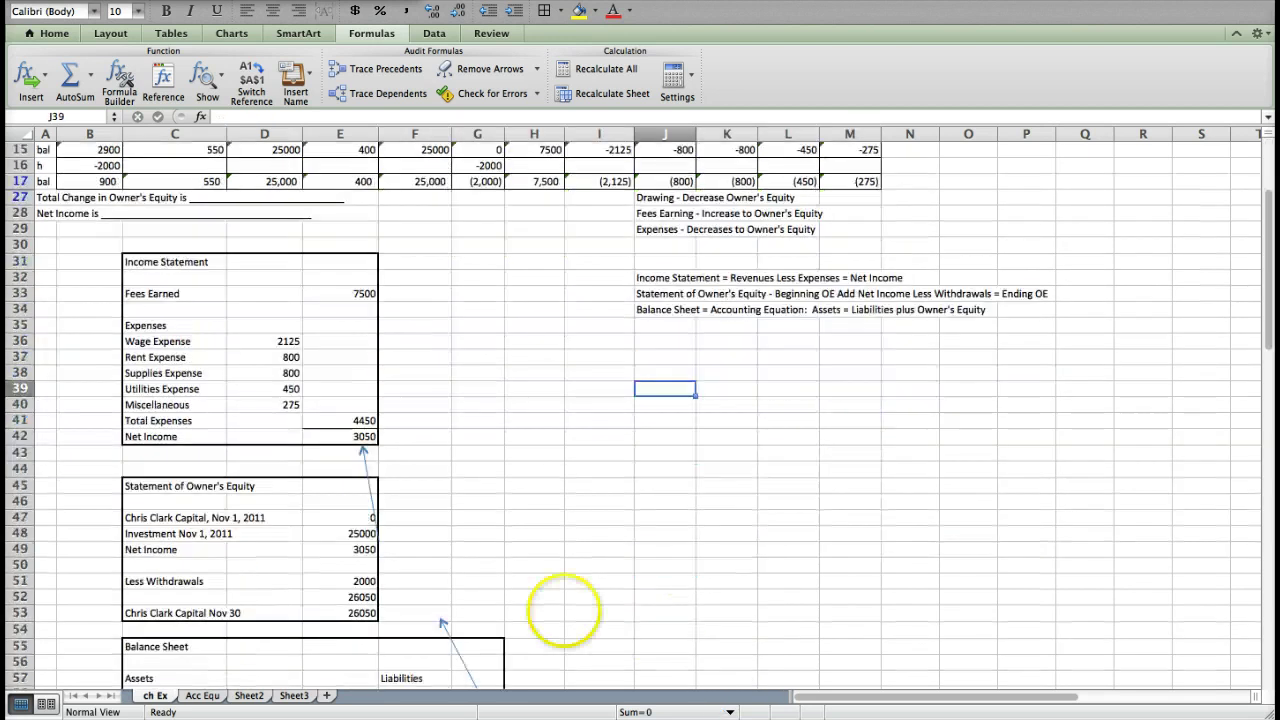
scroll(420, 595, "down", 2)
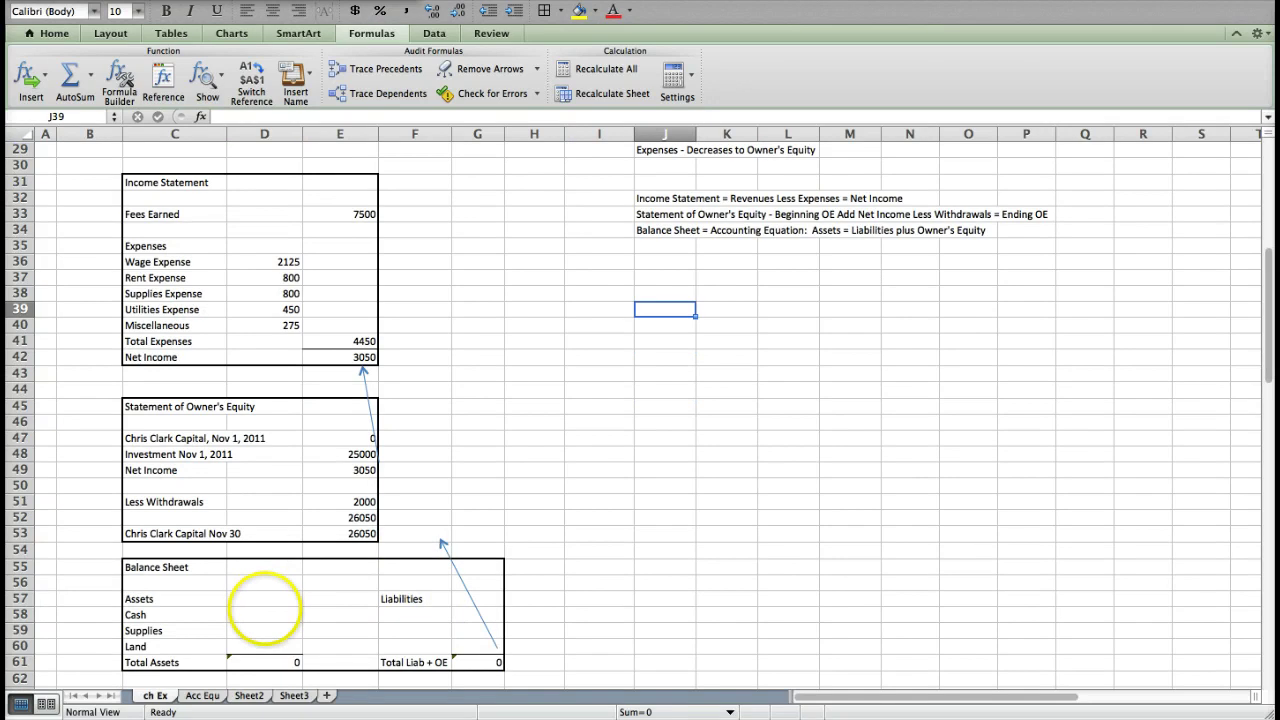
Step: Enter the final Cash balance of 900 from the accounting equation table in cell D58 of the balance sheet
left_click(264, 610)
scroll(640, 400, "up", 5)
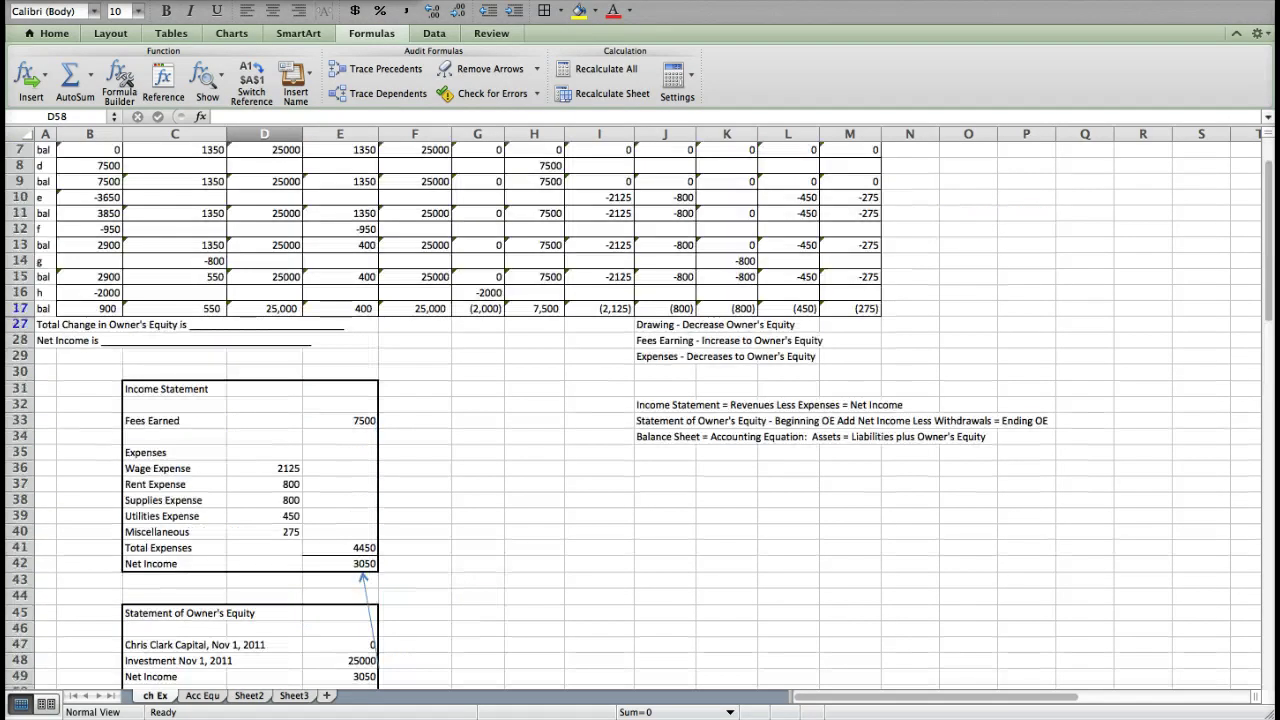
scroll(640, 400, "up", 1)
scroll(640, 400, "up", 1)
scroll(640, 400, "down", 7)
scroll(640, 400, "down", 2)
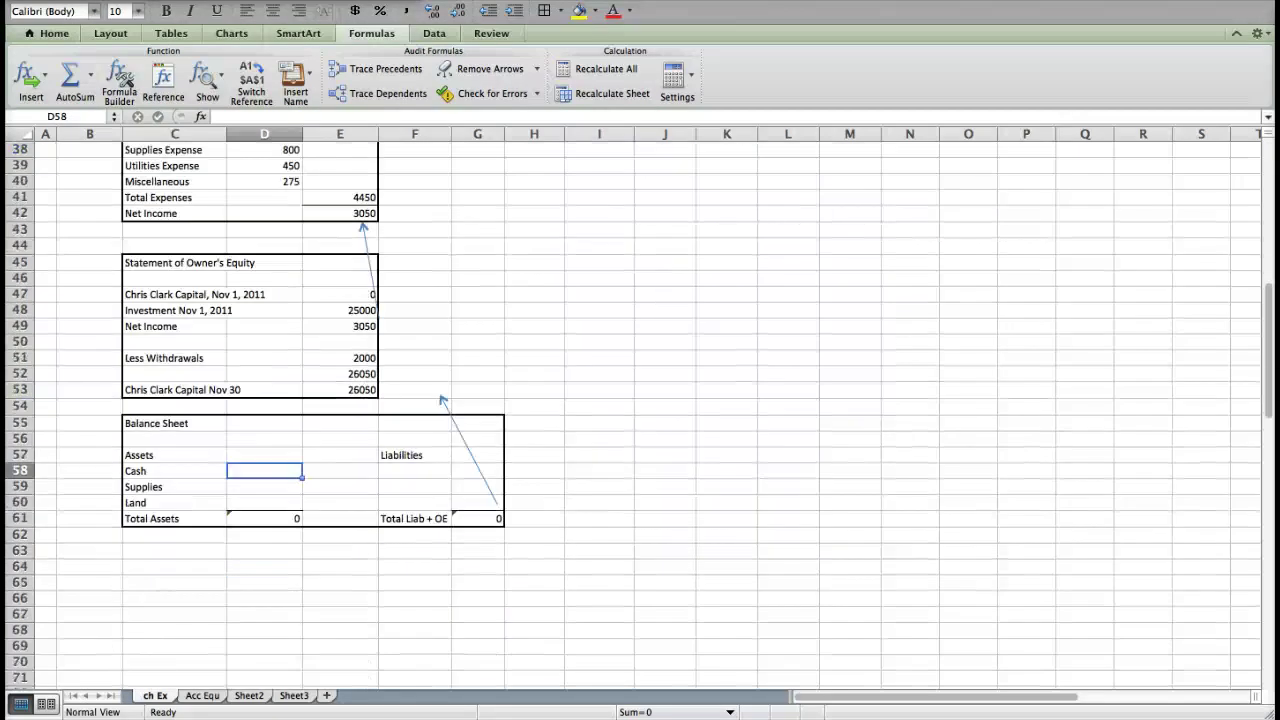
type("900")
key("Return")
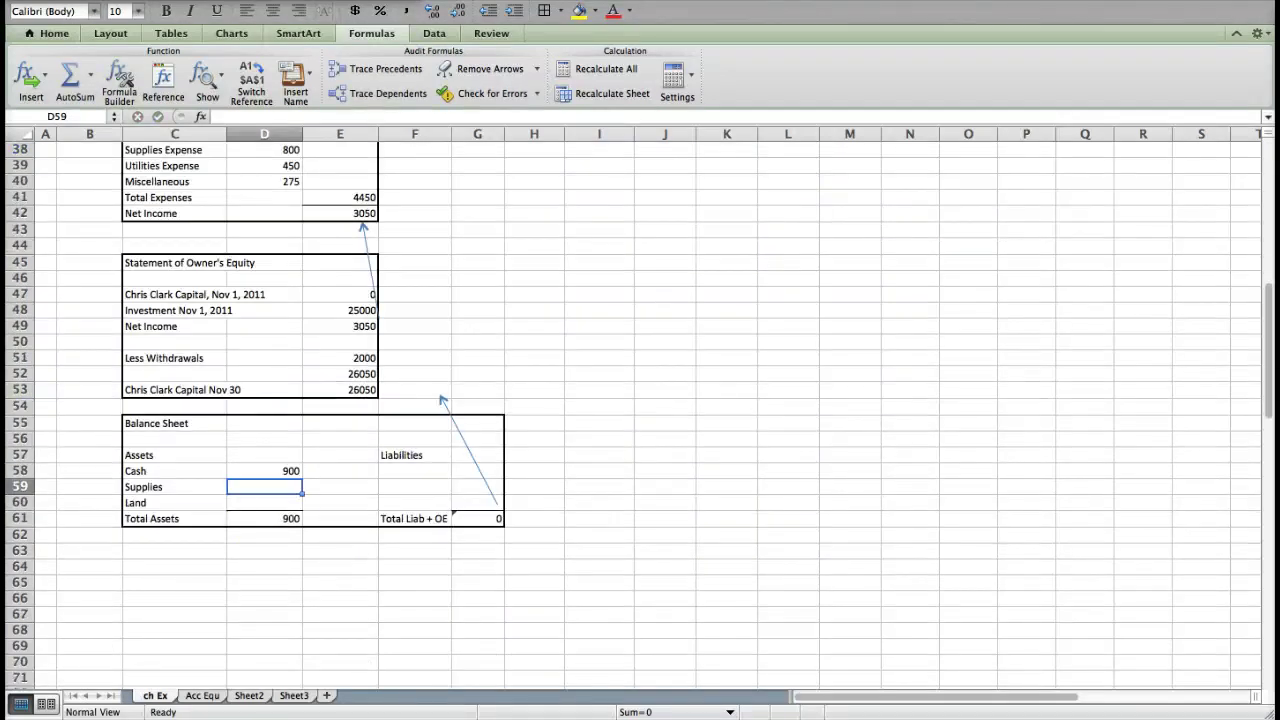
Step: Fill in the remaining balance sheet assets with 550 for Supplies in D59 and 25000 for Land in D60
type("550")
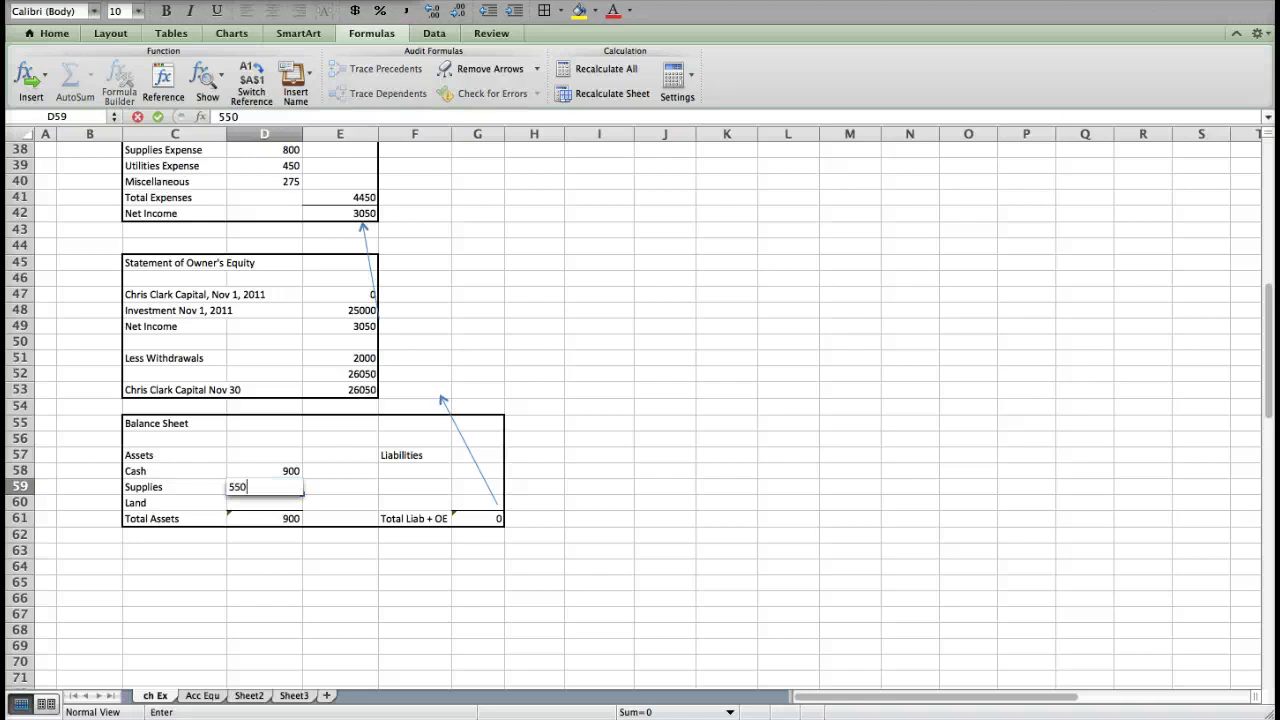
key("Return")
scroll(640, 400, "up", 5)
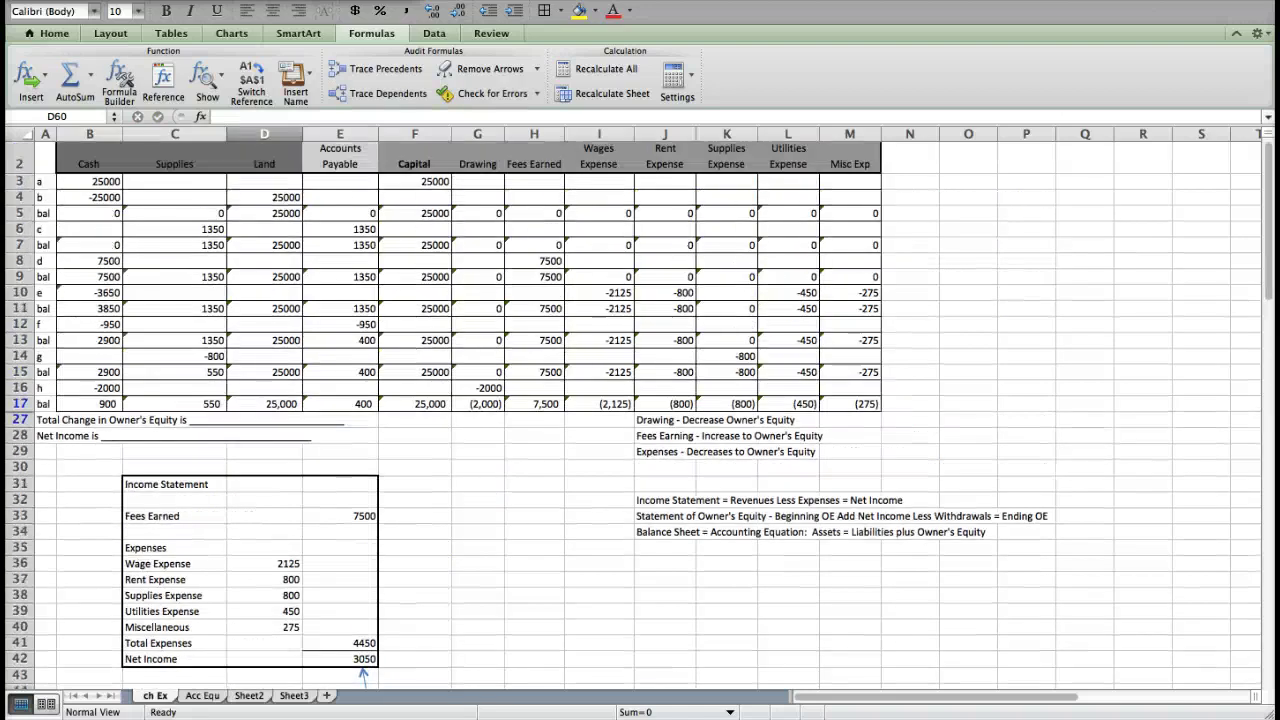
scroll(640, 400, "down", 10)
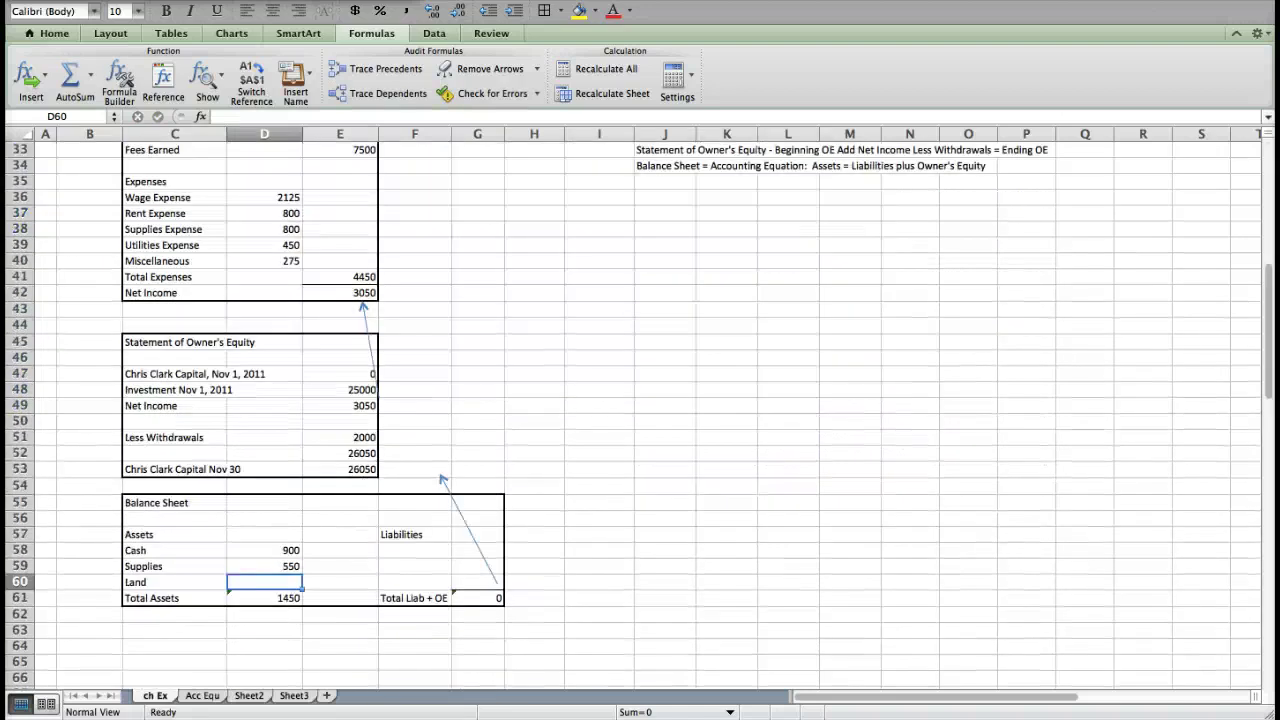
type("25000")
key("Up")
Step: Add the liability Accounts Payable in cell F58 with its final table balance of 400 in G58
key("Up")
key("Right")
key("Right")
type("Account")
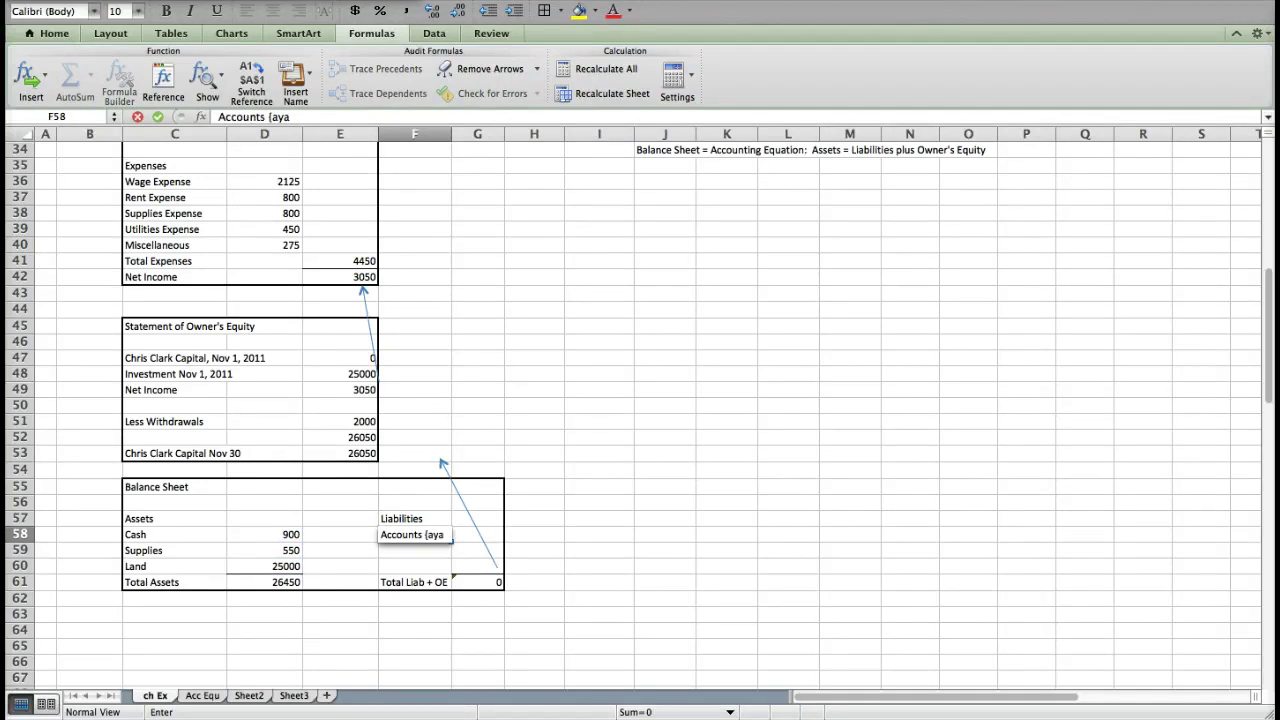
type("s Payab")
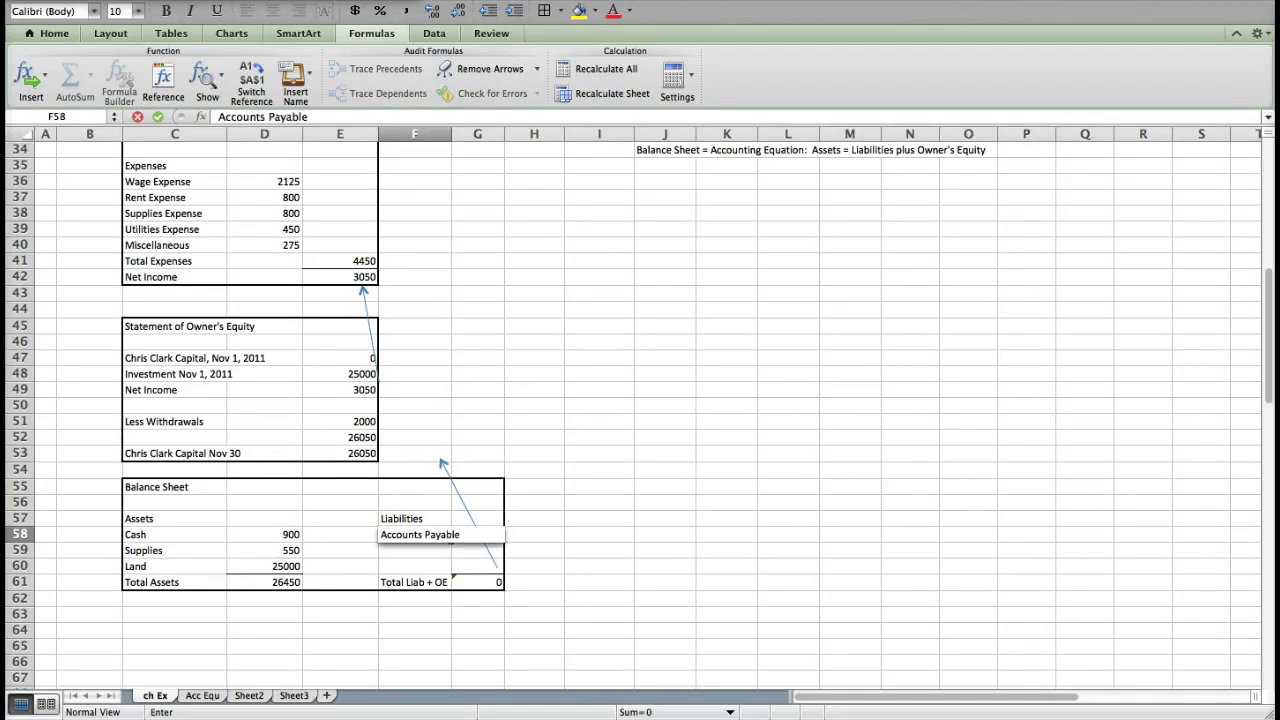
type("le")
key("Right")
scroll(240, 395, "up", 10)
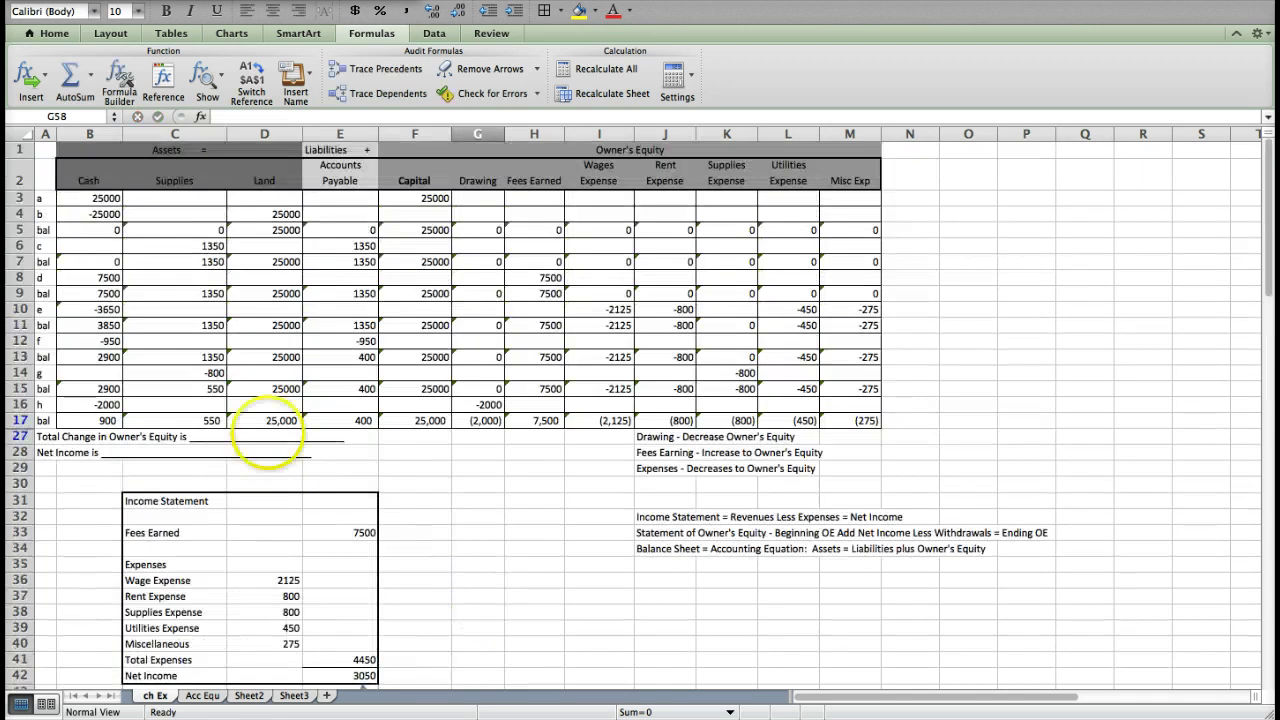
scroll(462, 476, "down", 10)
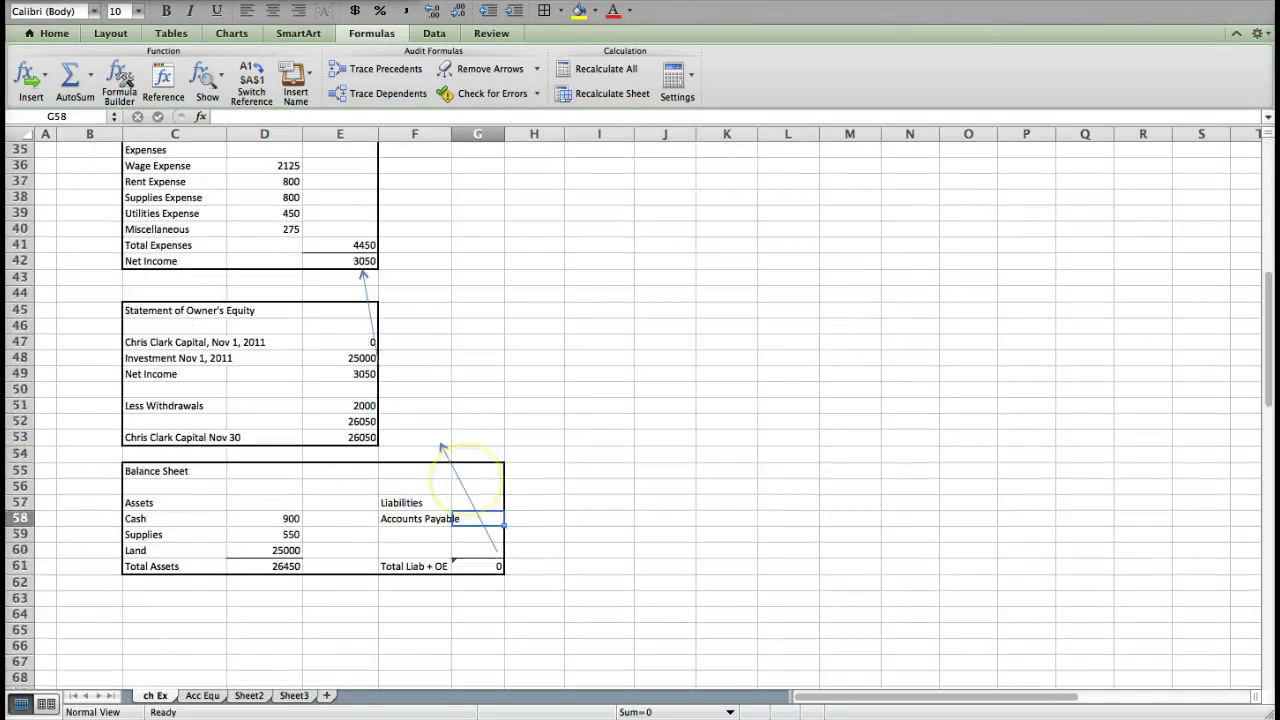
type("4")
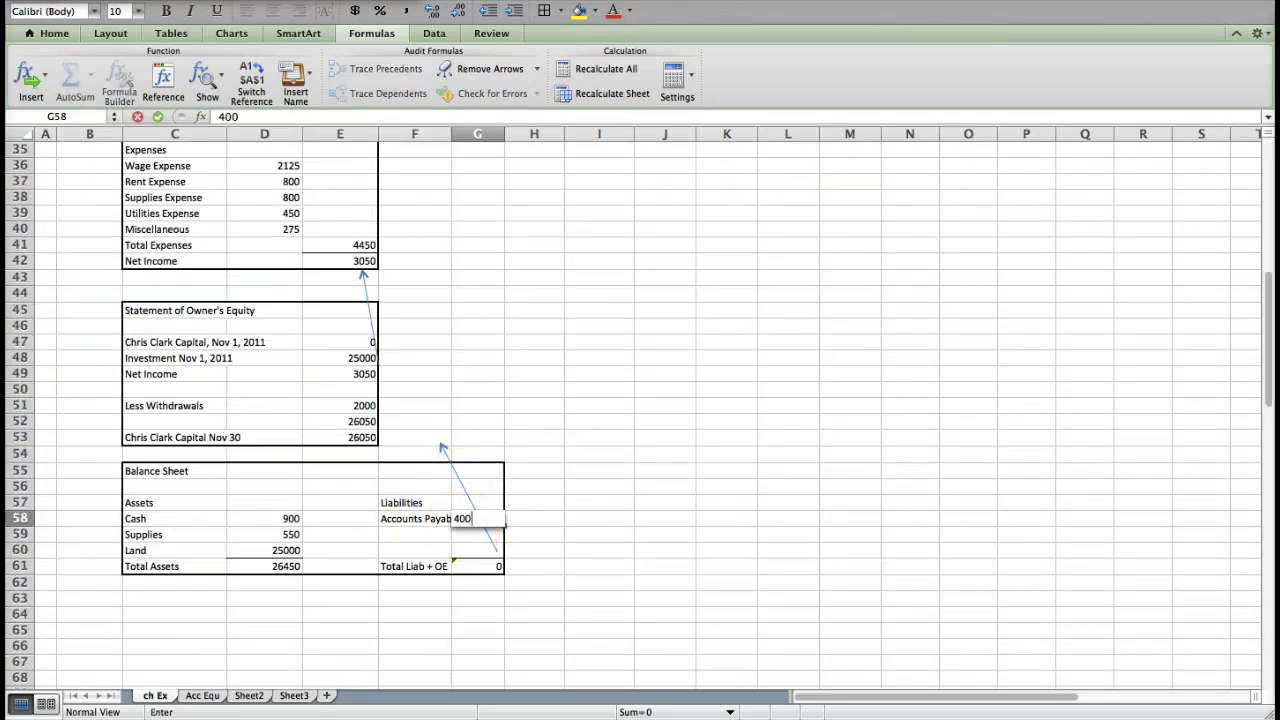
type("00")
key("Return")
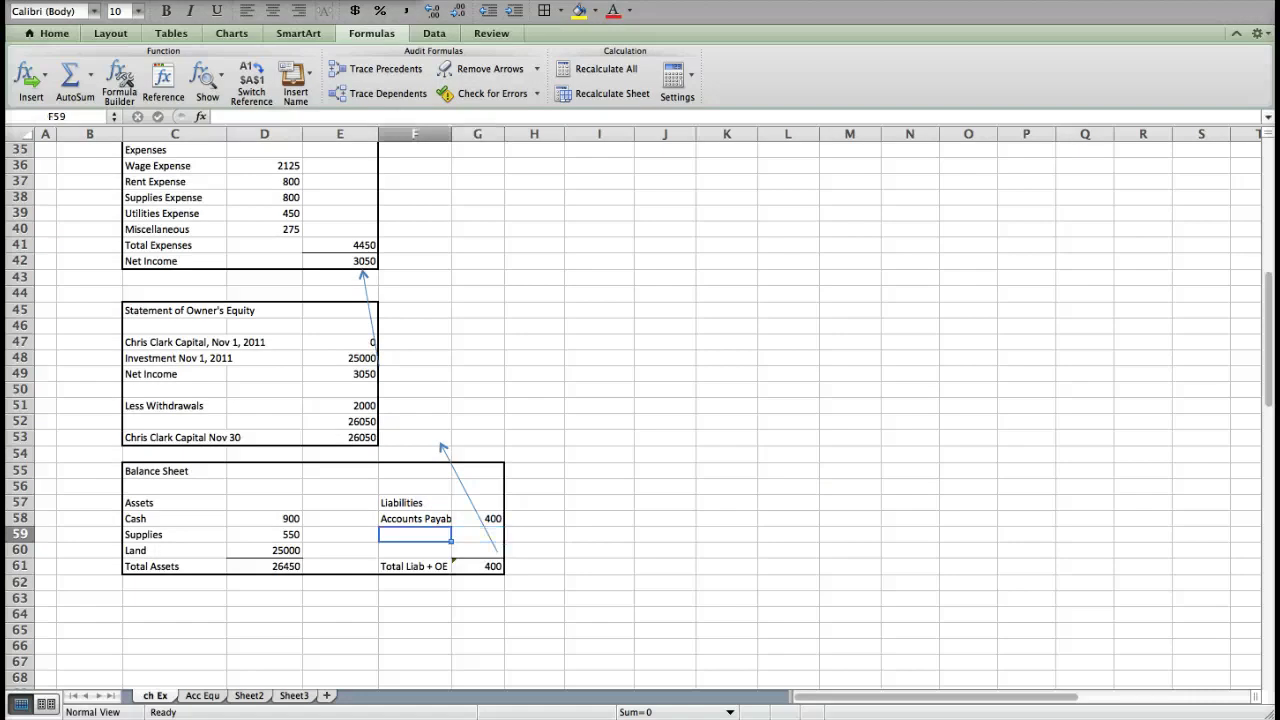
Step: Add an Owner's Equity line in cell F60 with 26050 in G60, and compare Total Assets with Total Liab + OE
left_click(415, 550)
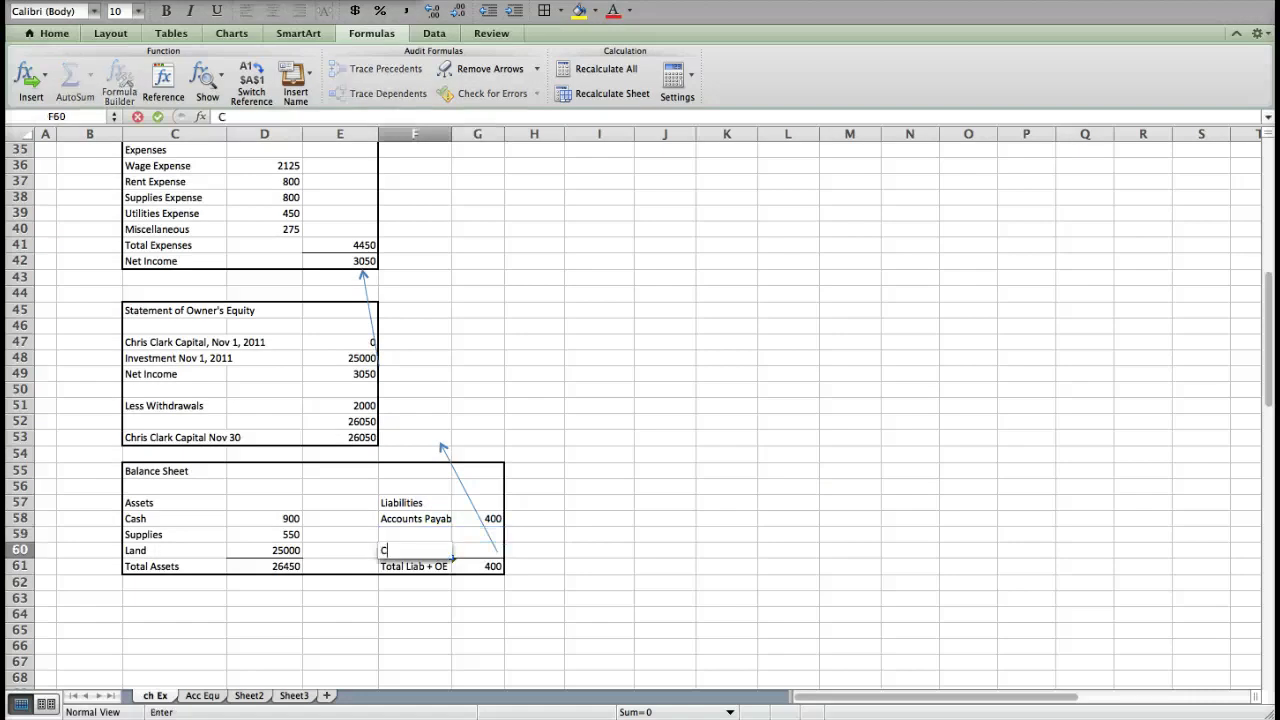
type("Owner's Equity")
key("Tab")
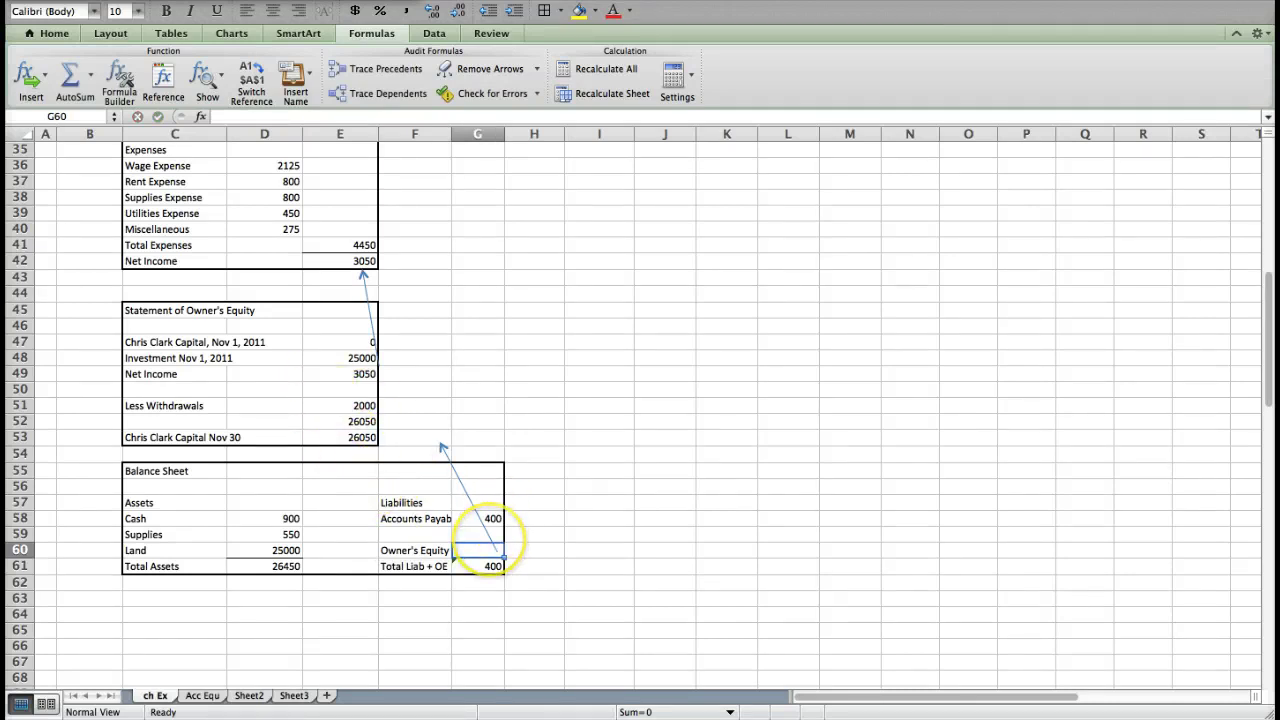
type("26")
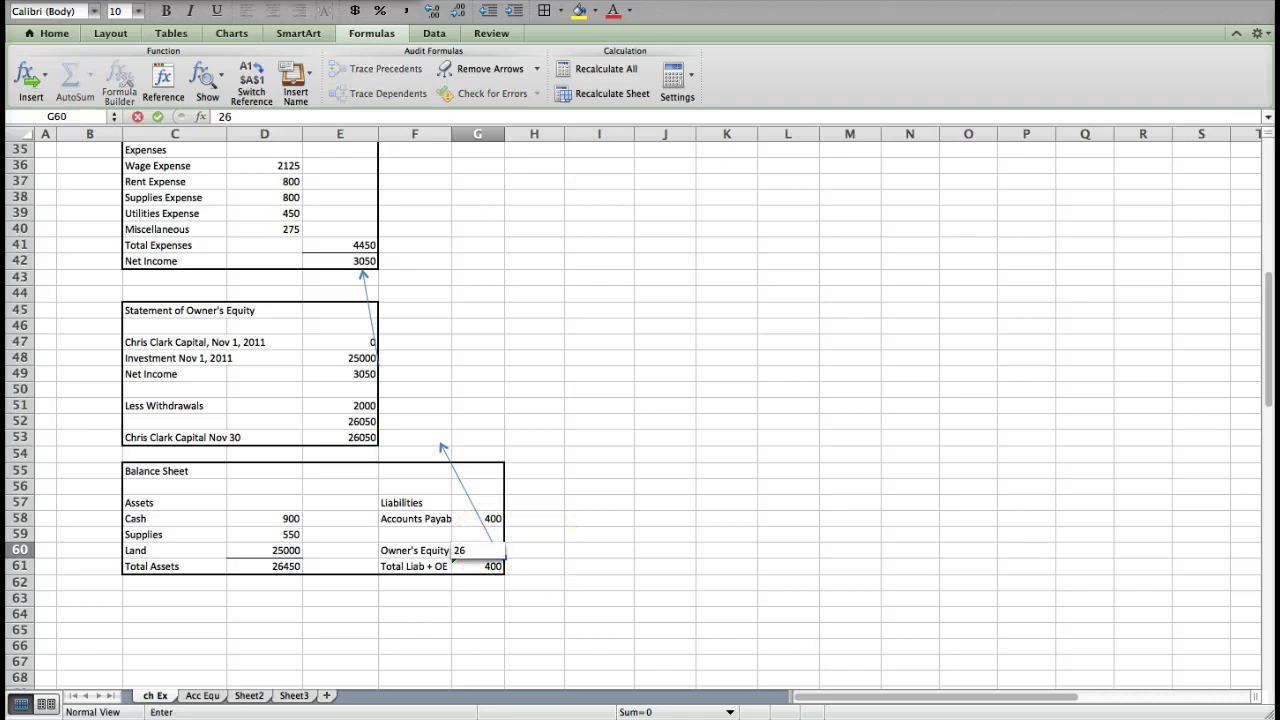
key("Return")
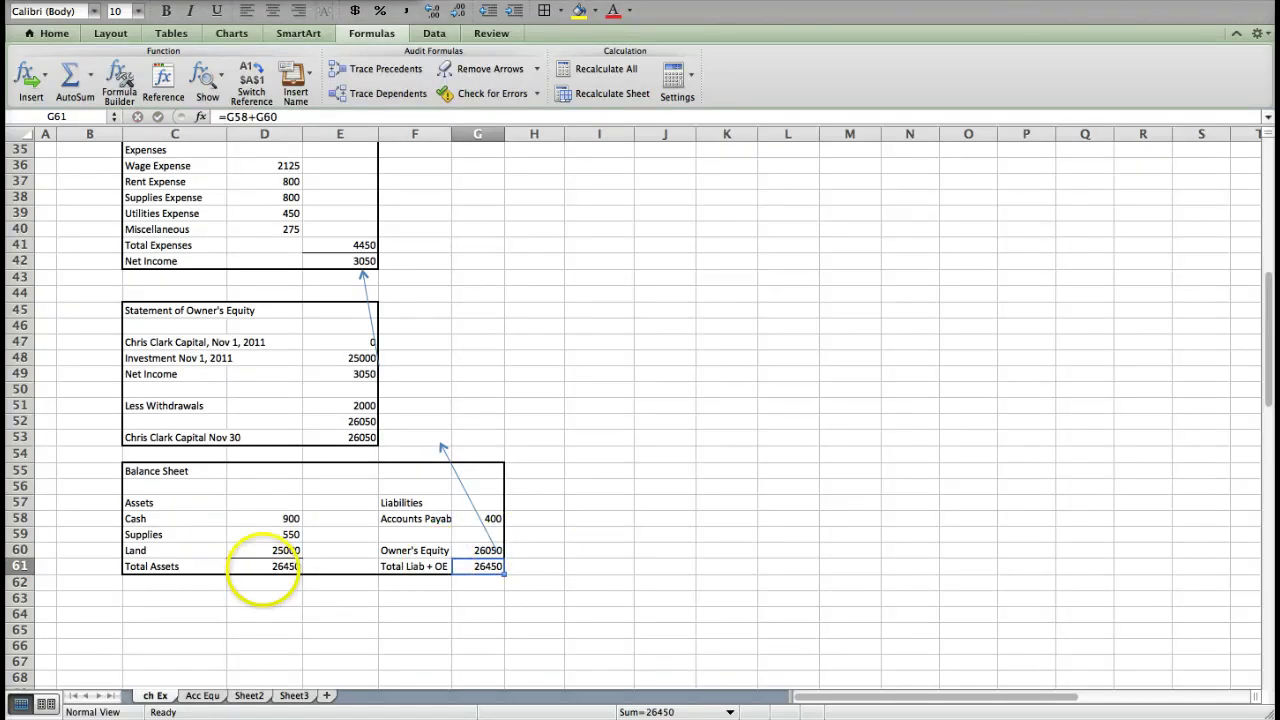
left_click(263, 567)
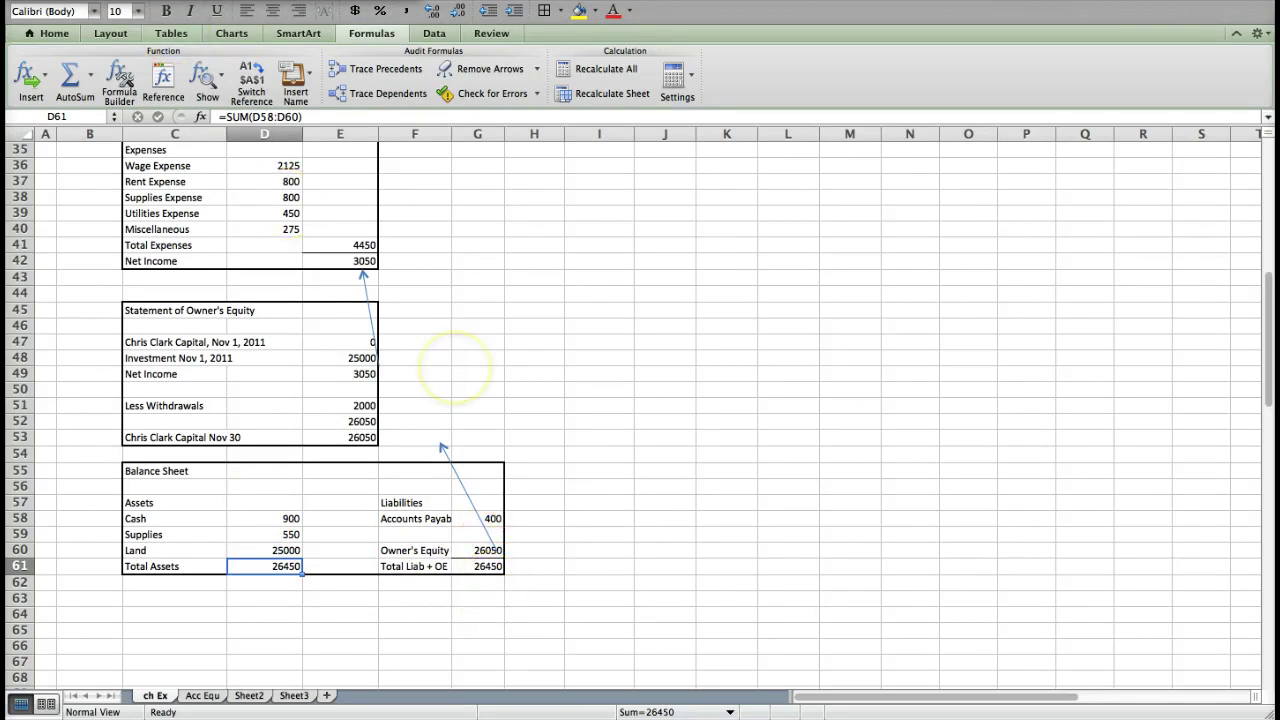
scroll(455, 368, "up", 10)
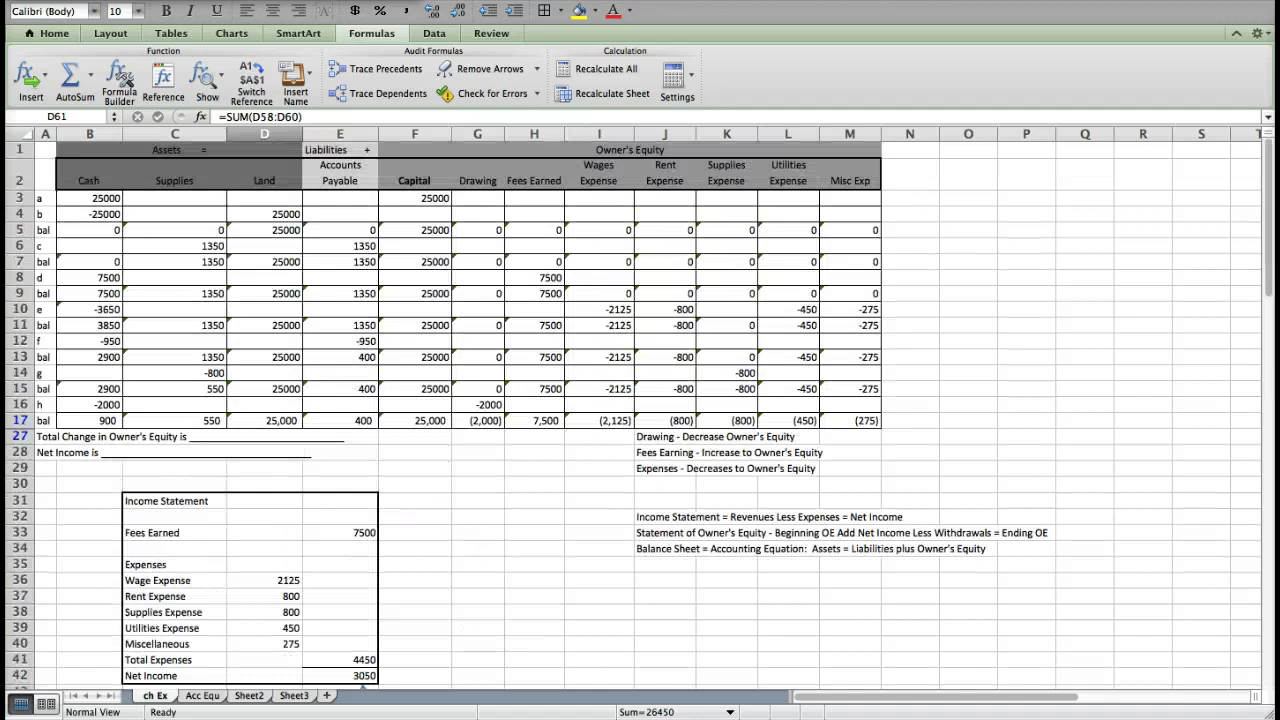